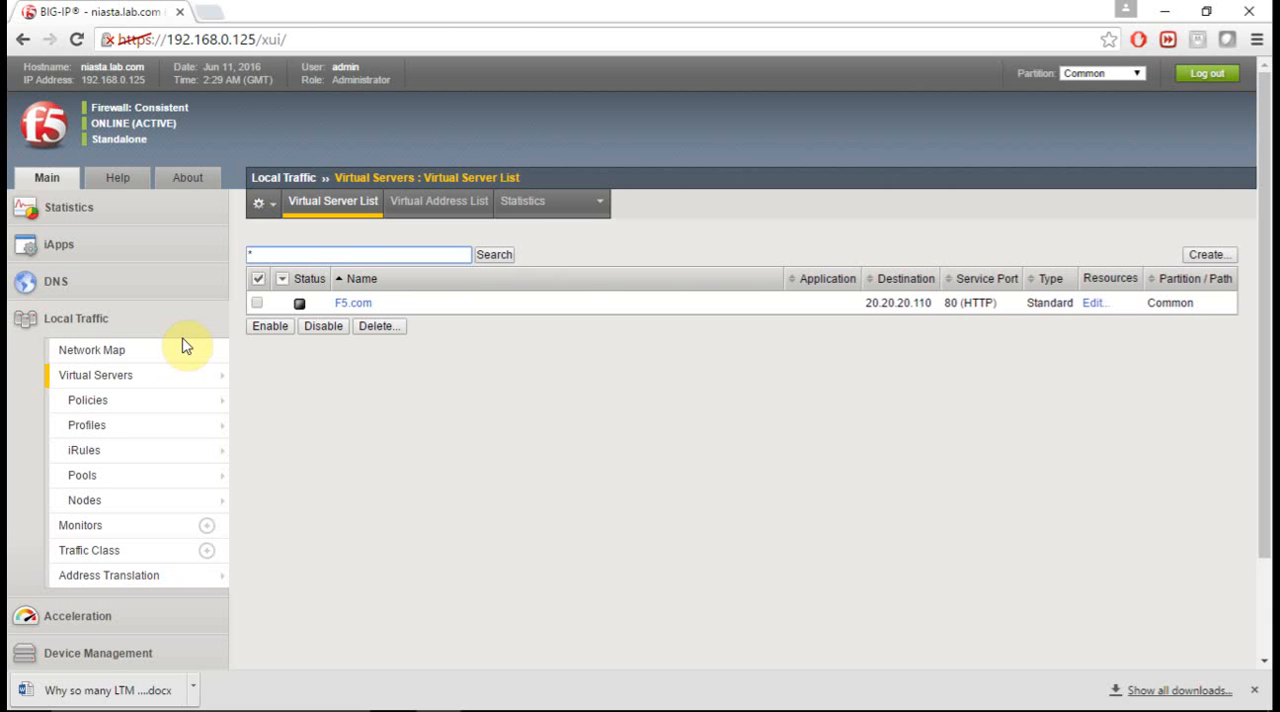
- Start a new local traffic node with the name S1 and the description Server 1
{"action": "mouse_move", "coordinate": [108, 508]}
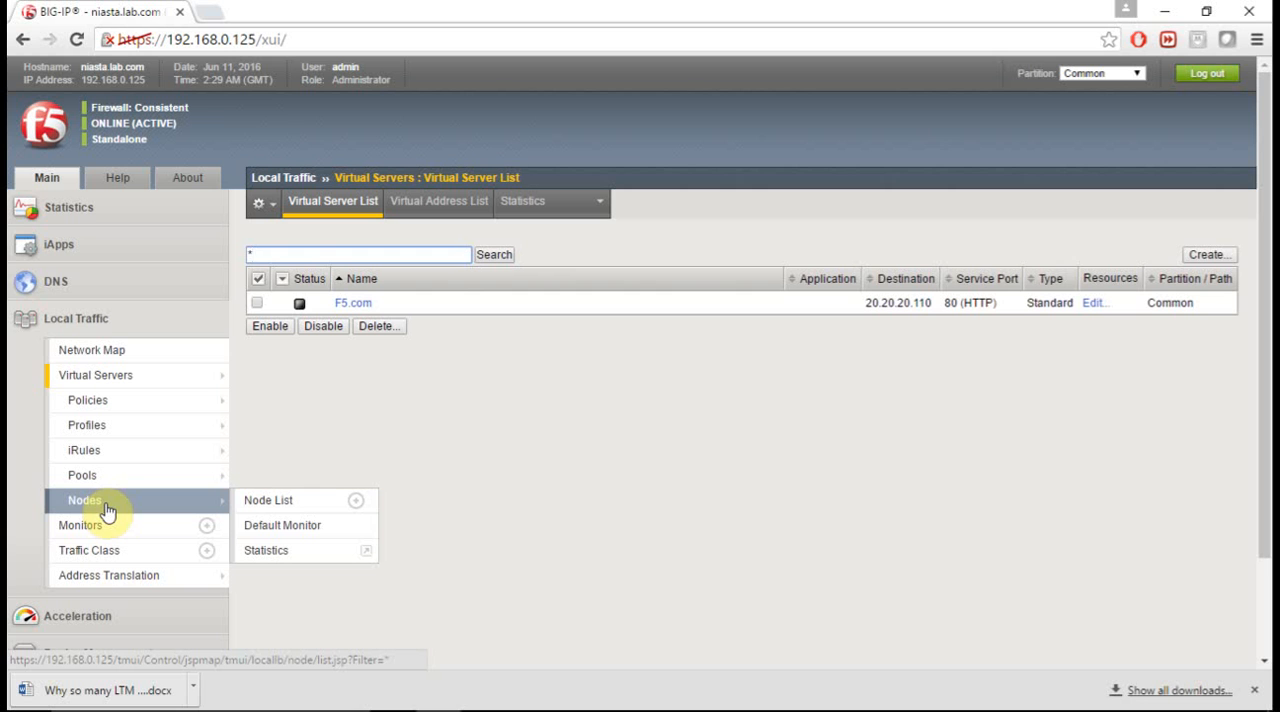
{"action": "left_click", "coordinate": [108, 510]}
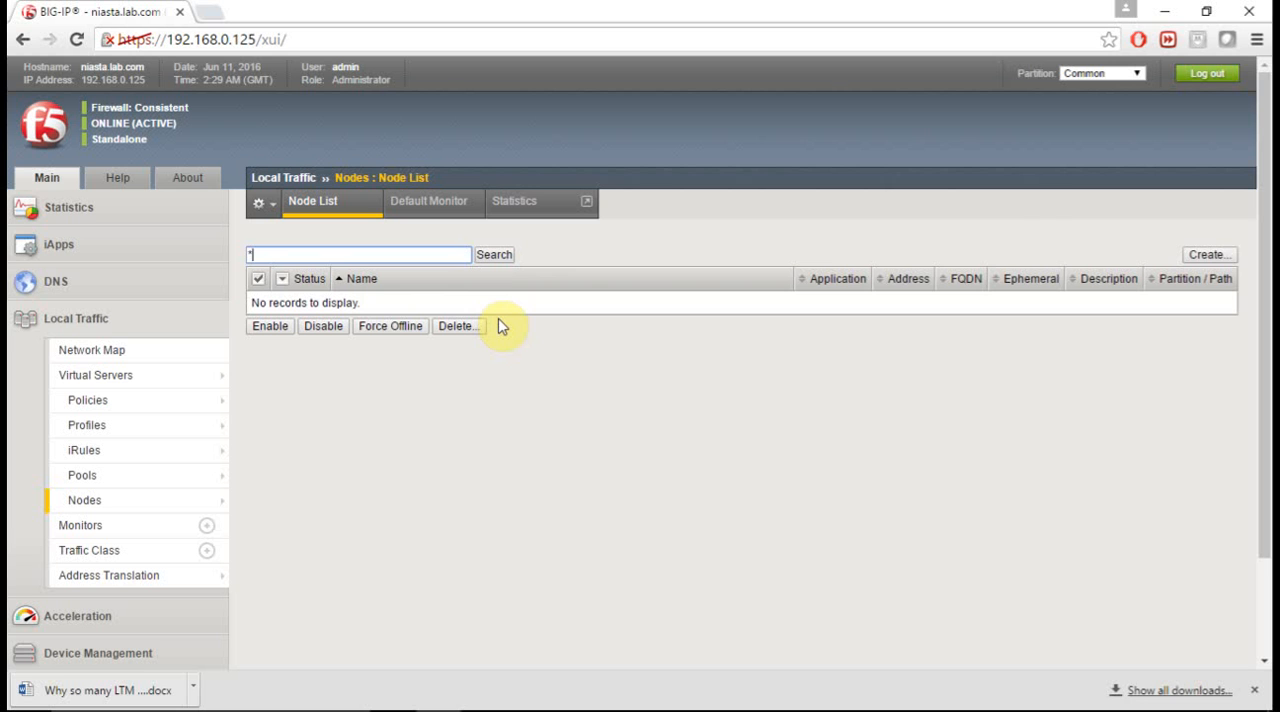
{"action": "left_click", "coordinate": [1208, 256]}
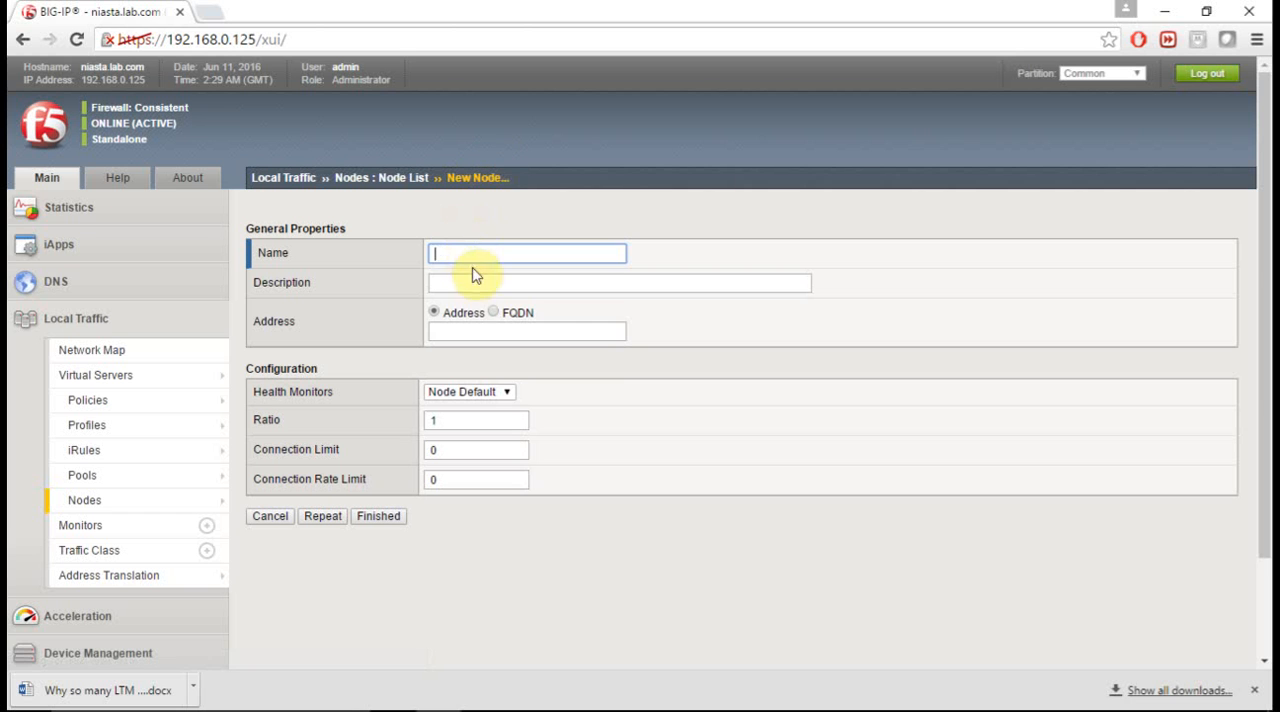
{"action": "left_click", "coordinate": [475, 255]}
{"action": "type", "text": "S"}
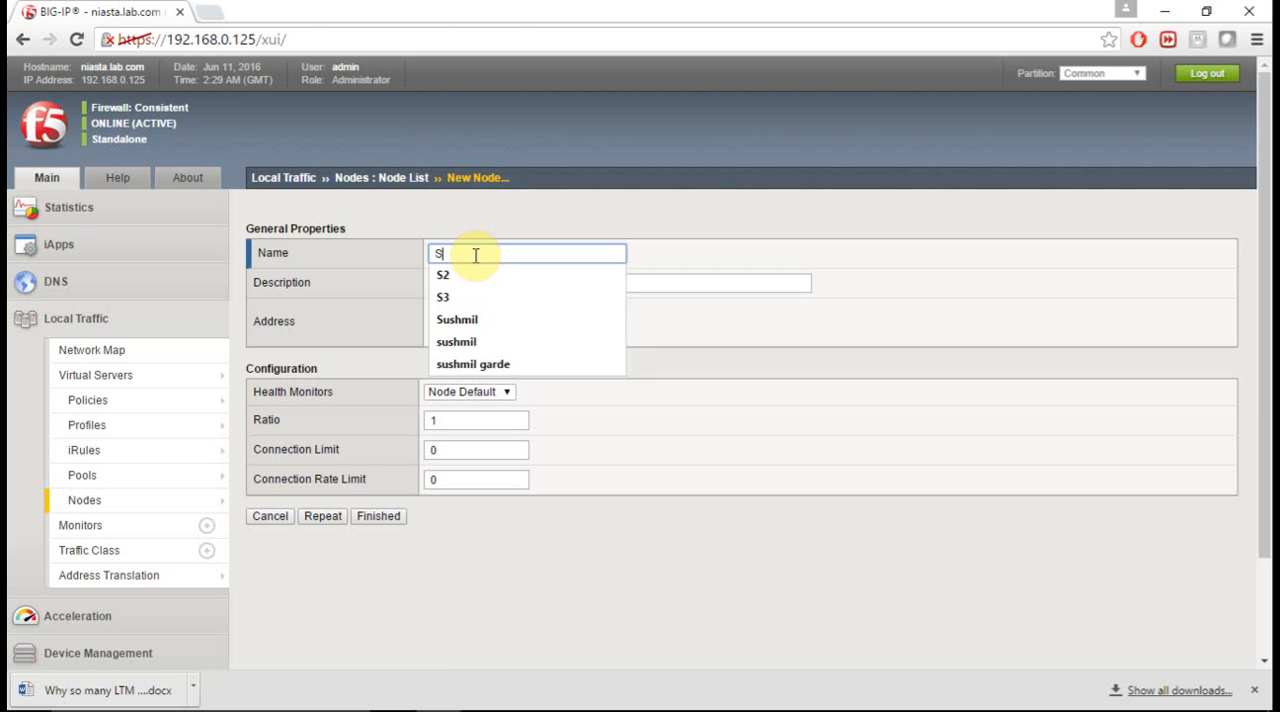
{"action": "type", "text": "1"}
{"action": "key", "text": "Tab"}
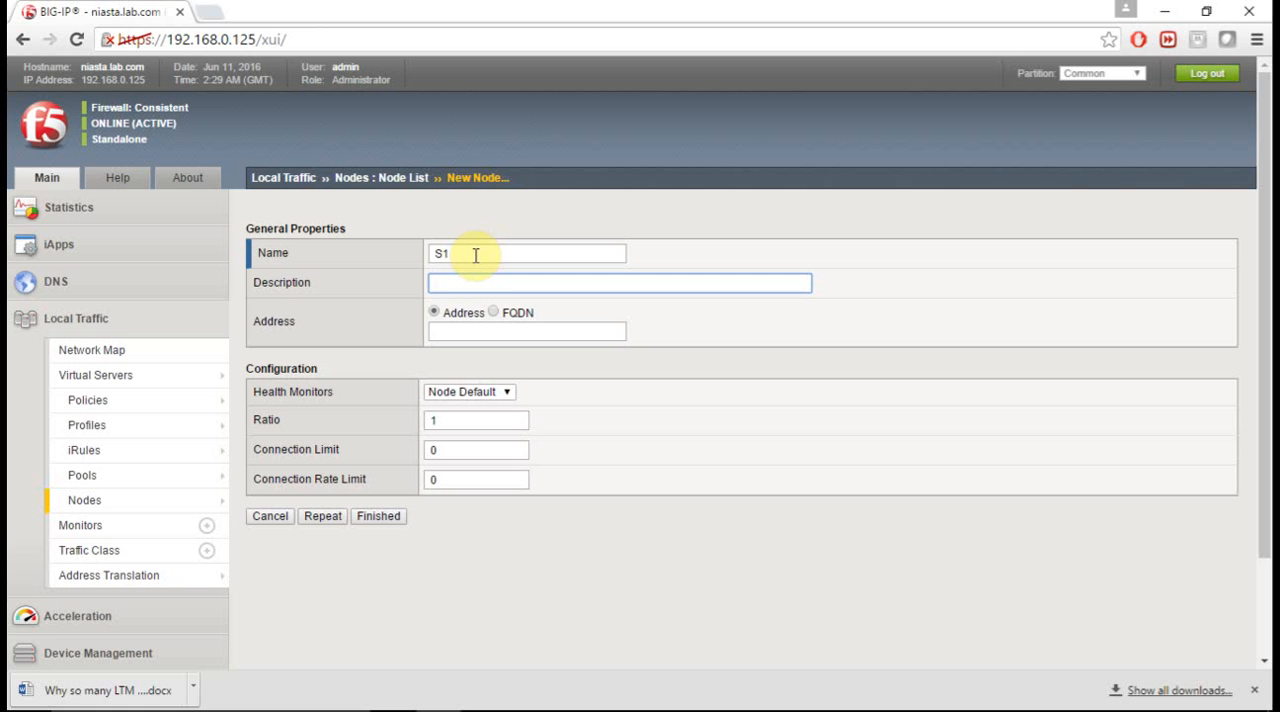
{"action": "type", "text": "Server 1"}
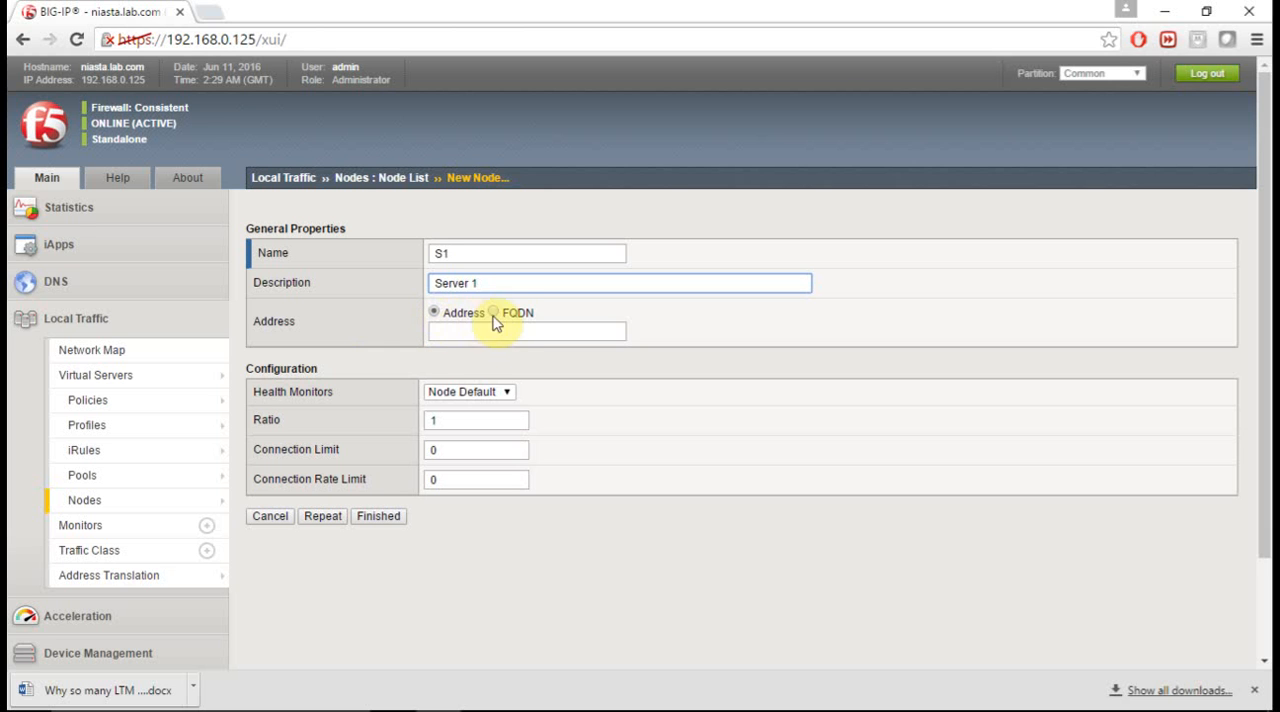
- Set the address of node S1 to 10.10.1.11
{"action": "left_click", "coordinate": [548, 332]}
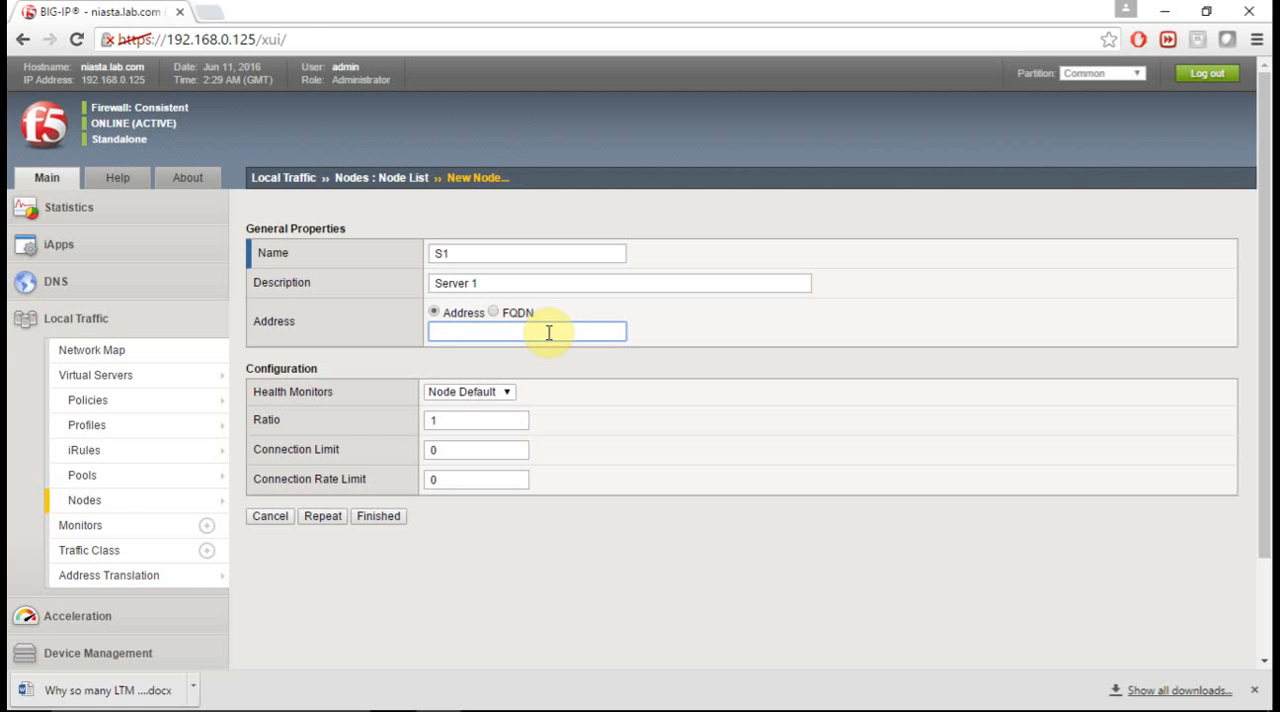
{"action": "type", "text": "10.0.0"}
{"action": "key", "text": "BackSpace"}
{"action": "key", "text": "BackSpace"}
{"action": "key", "text": "BackSpace"}
{"action": "key", "text": "BackSpace"}
{"action": "type", "text": ".10"}
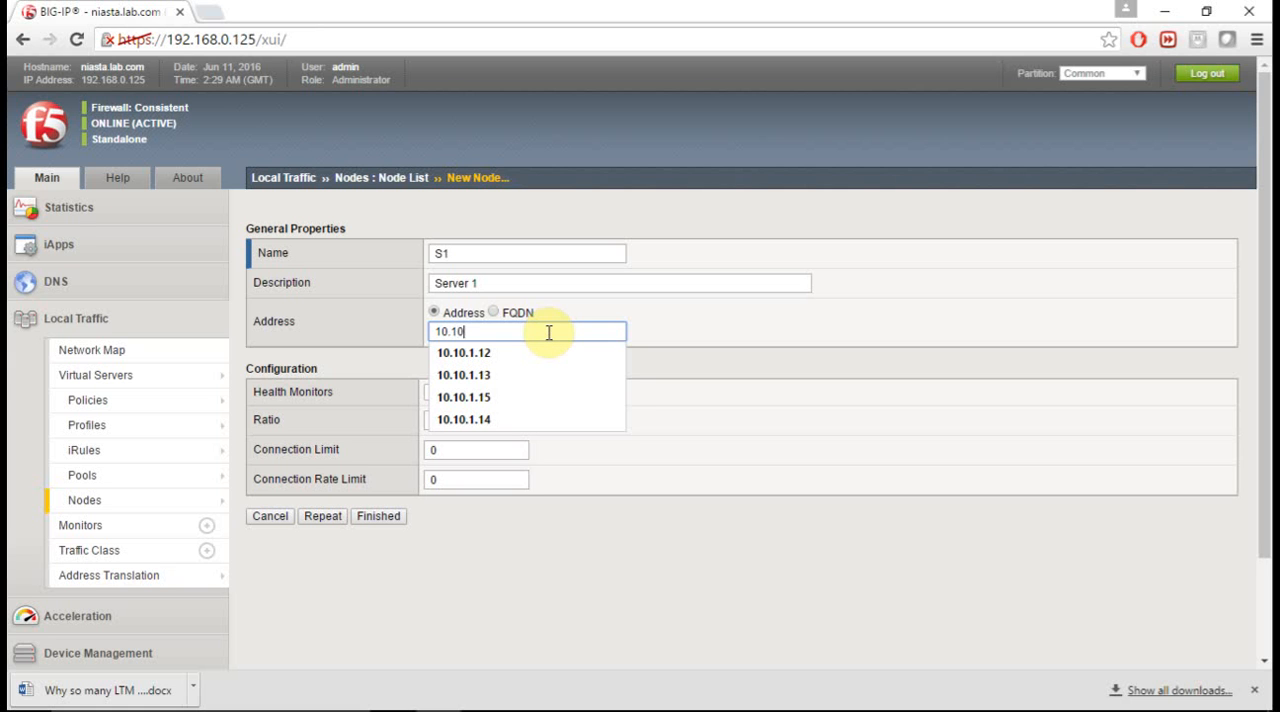
{"action": "type", "text": ".1.11"}
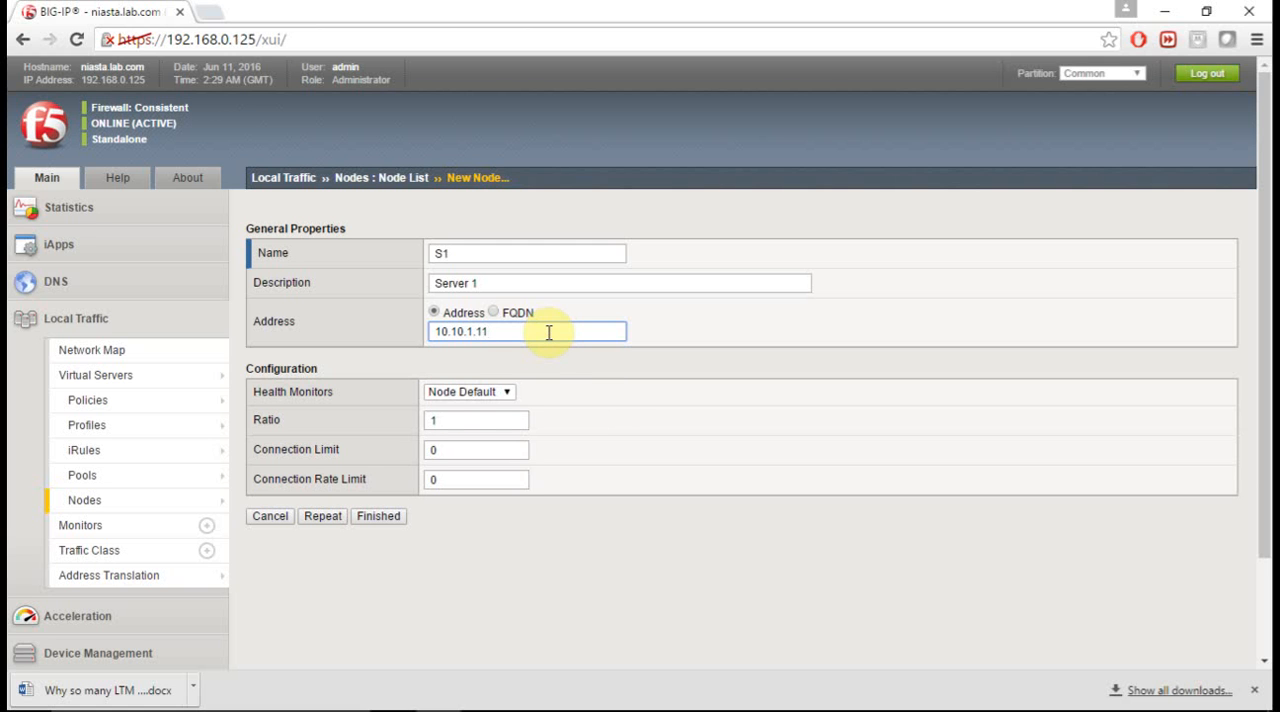
- Keep Node Default as the health monitor and finish creating node S1
{"action": "left_click", "coordinate": [485, 393]}
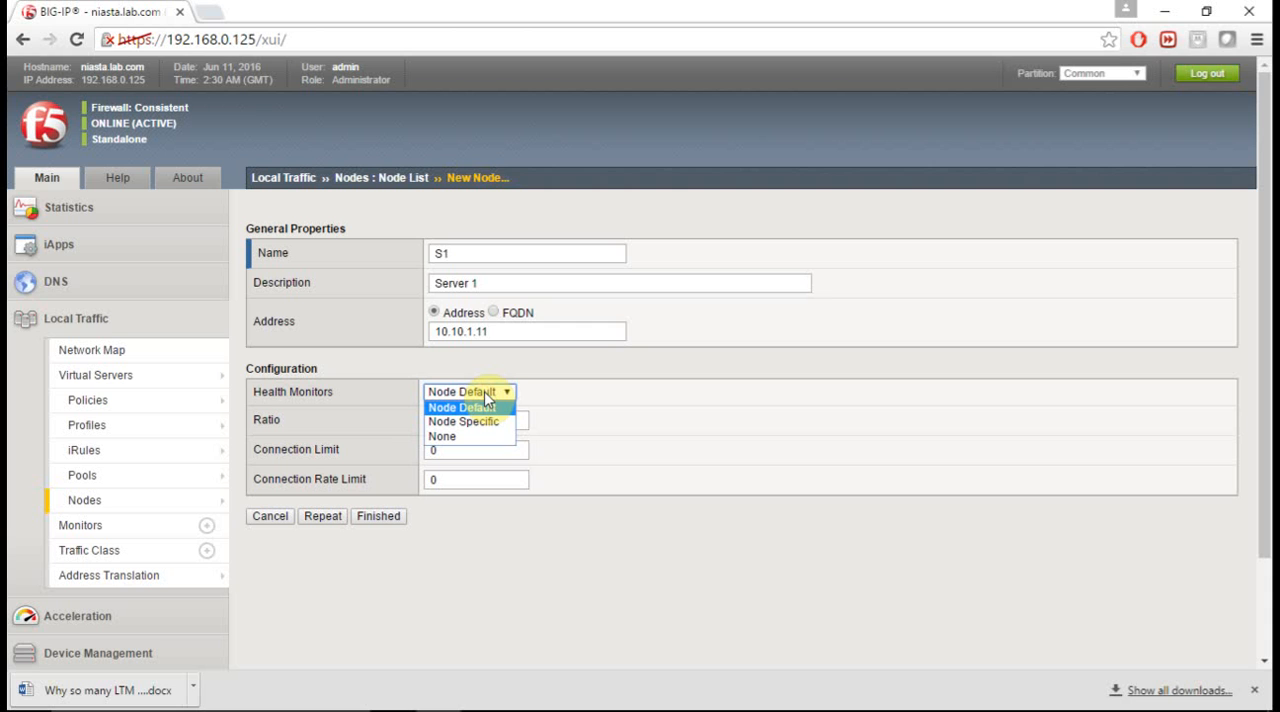
{"action": "left_click", "coordinate": [487, 396]}
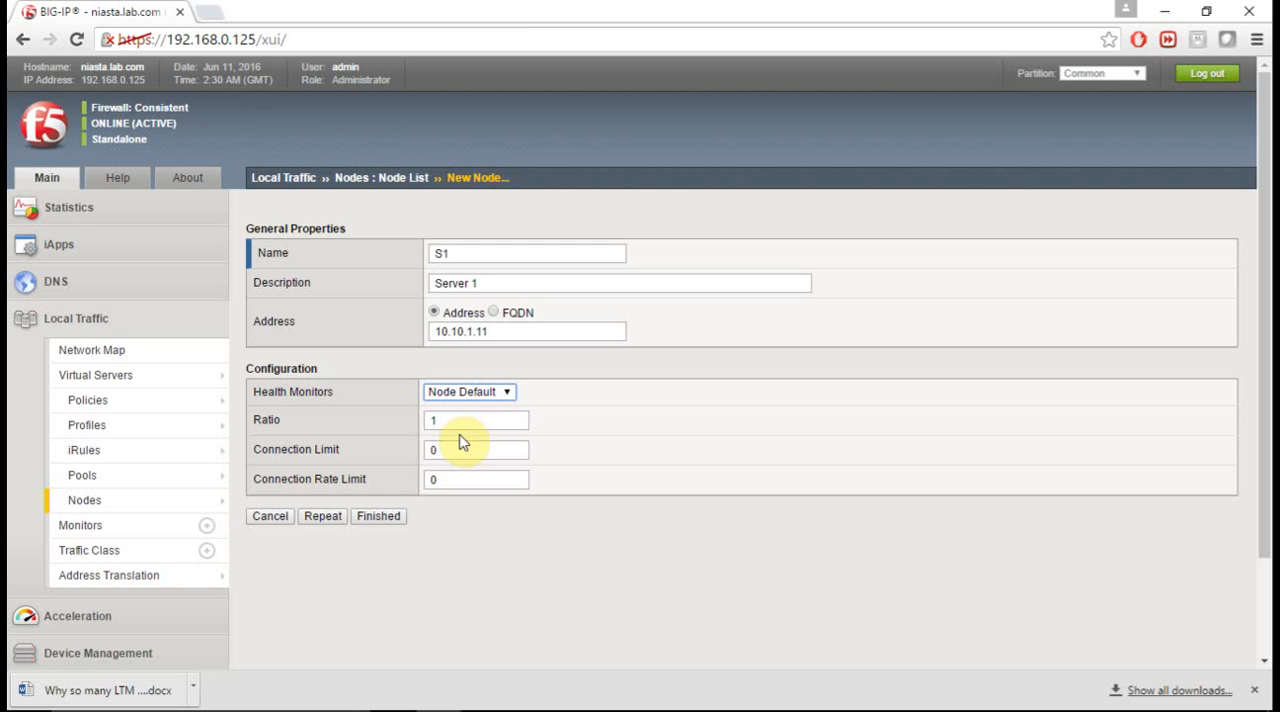
{"action": "left_click", "coordinate": [378, 516]}
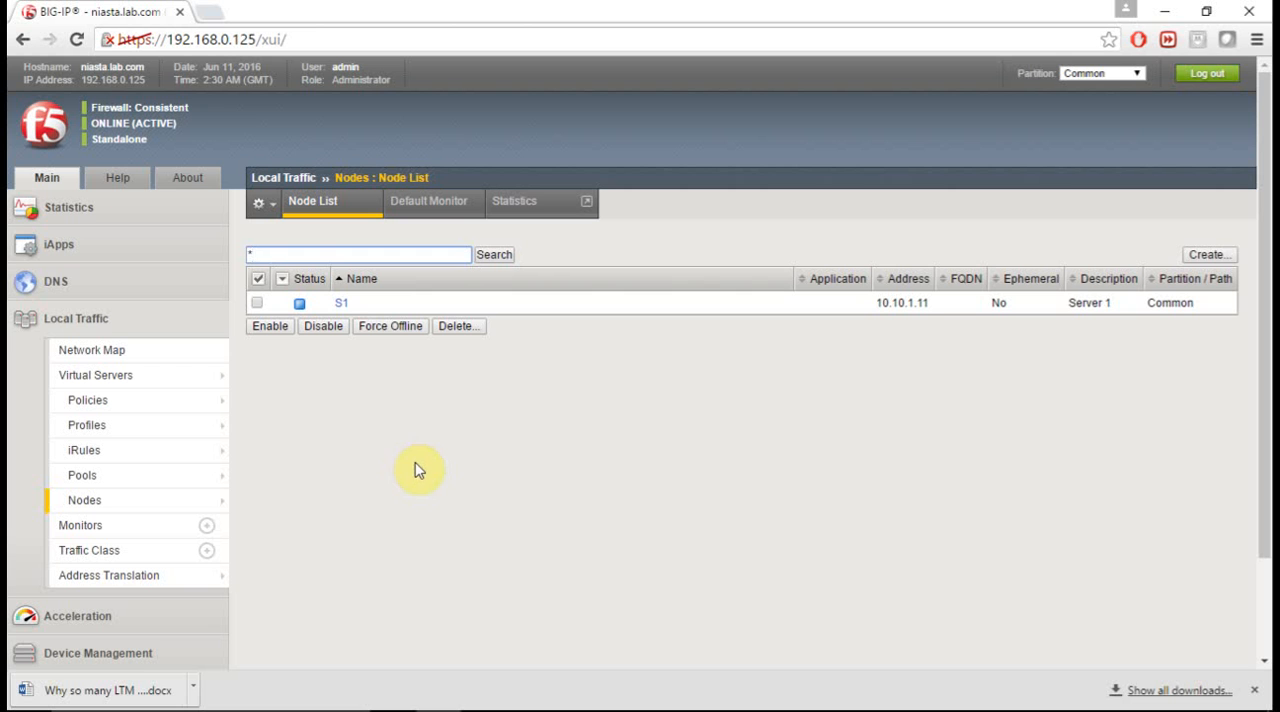
- Start a second node with the name S2 and the description Server 2
{"action": "left_click", "coordinate": [1222, 257]}
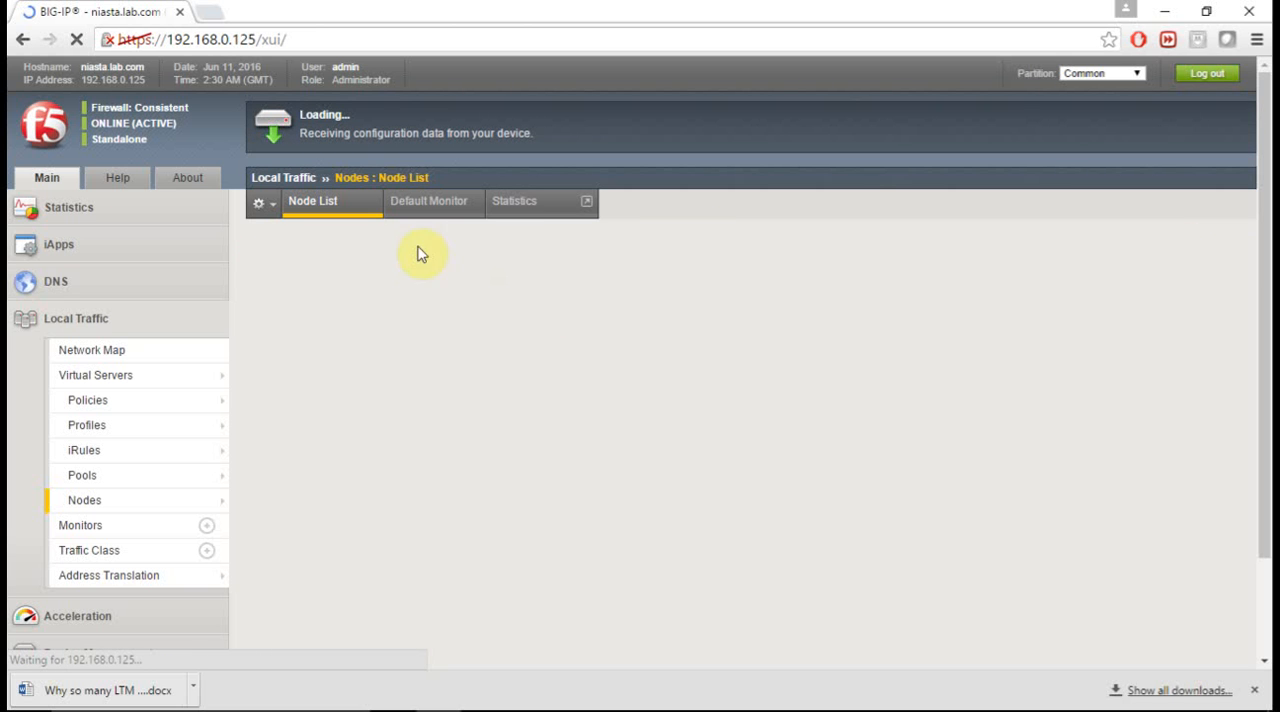
{"action": "type", "text": "S2"}
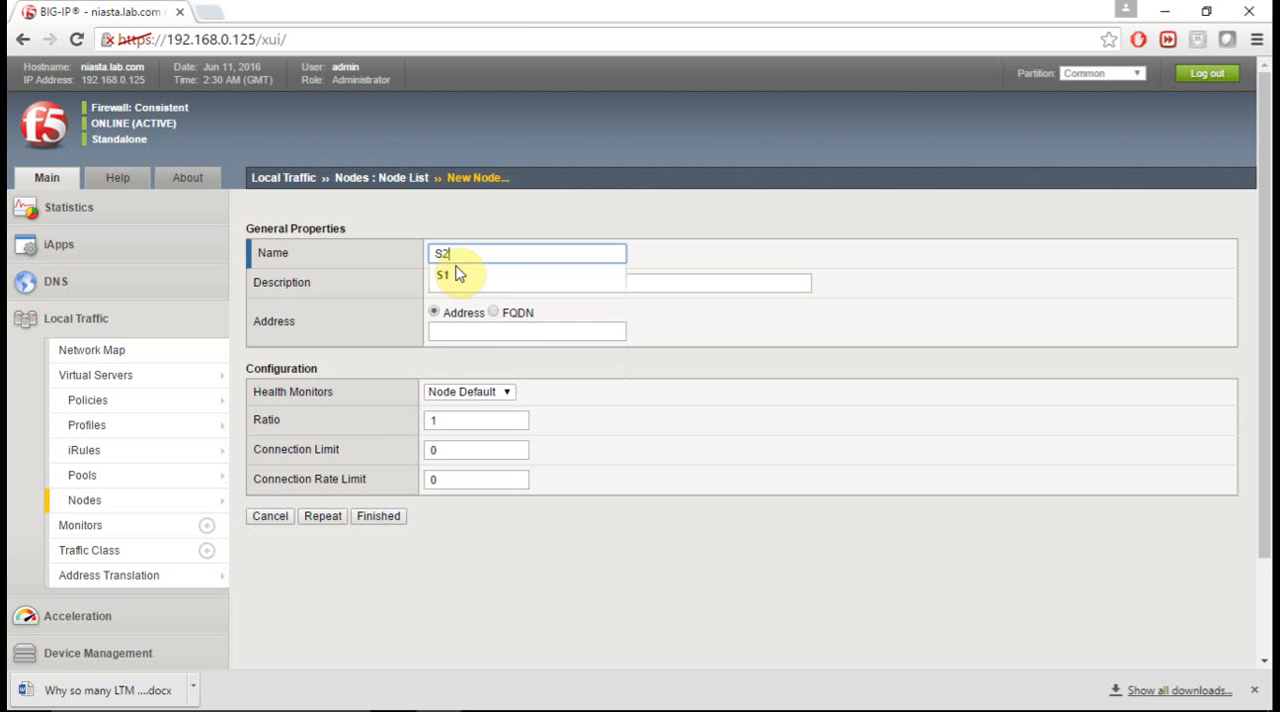
{"action": "left_click", "coordinate": [457, 273]}
{"action": "key", "text": "Tab"}
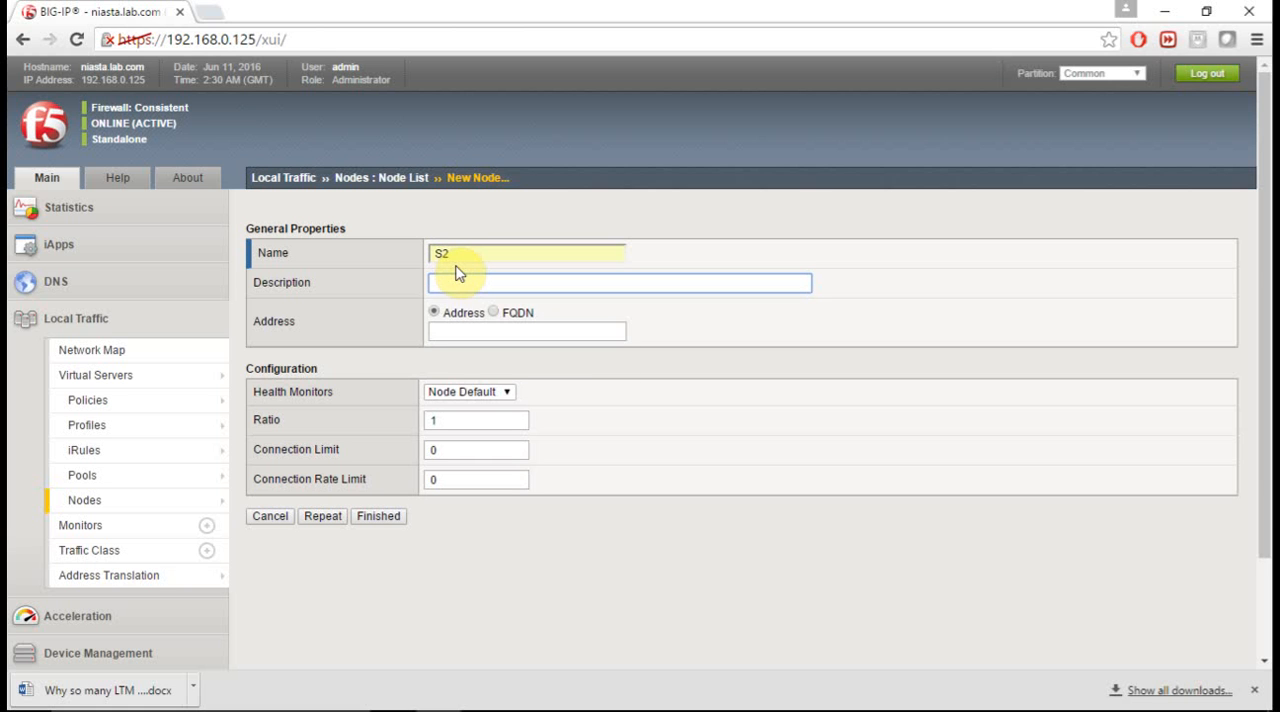
{"action": "type", "text": "Server 2"}
{"action": "key", "text": "Tab"}
{"action": "key", "text": "Tab"}
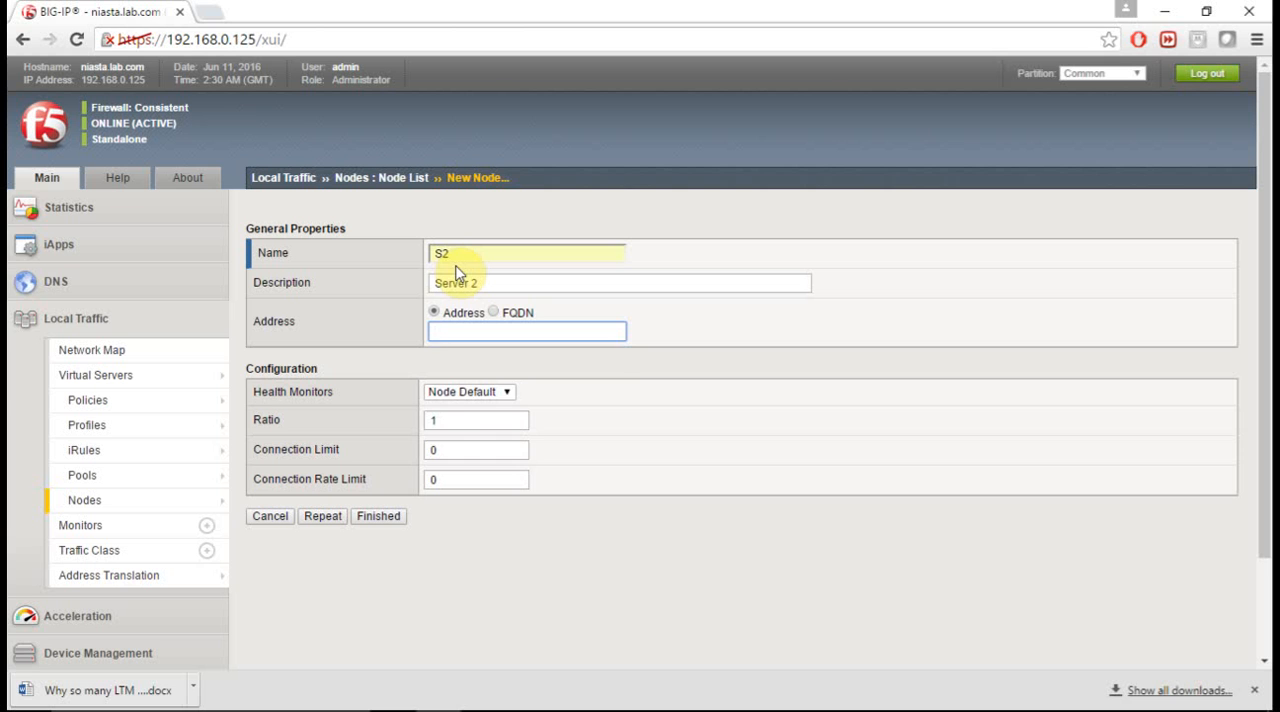
- Set the address of node S2 to 10.10.1.12 and finish creating the node
{"action": "type", "text": "10.10.1.12"}
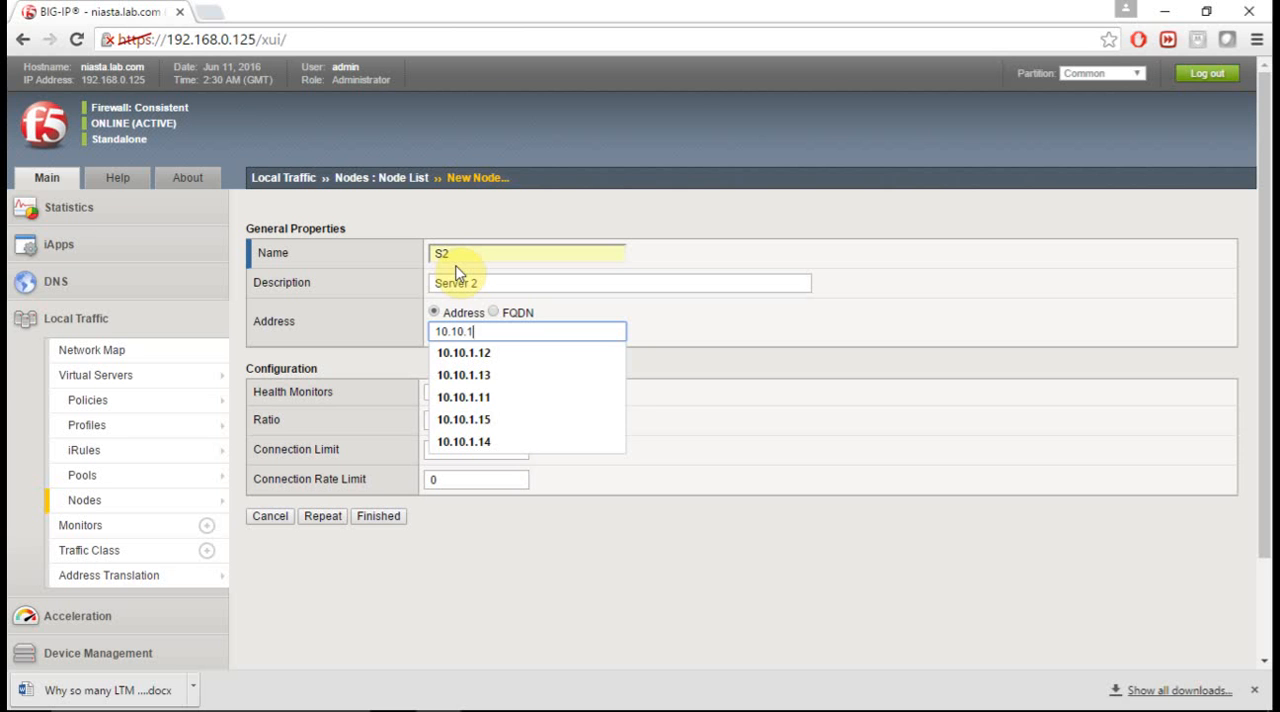
{"action": "key", "text": "Tab"}
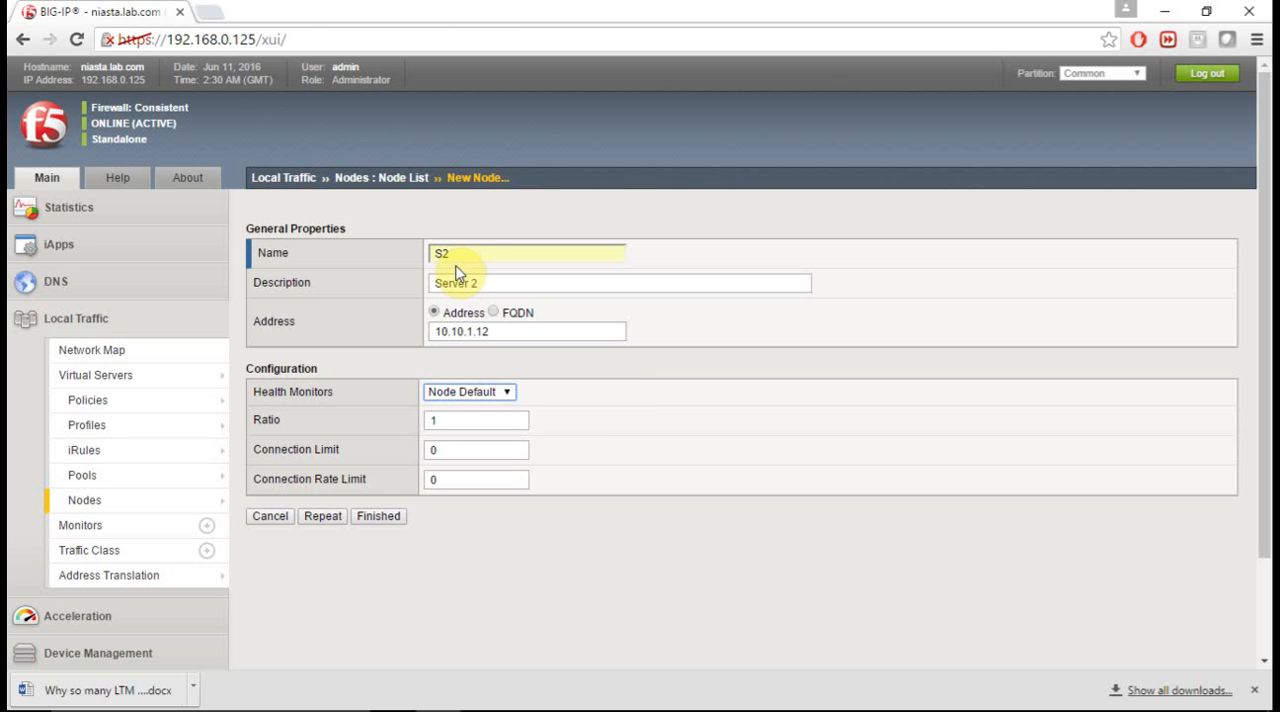
{"action": "left_click", "coordinate": [377, 518]}
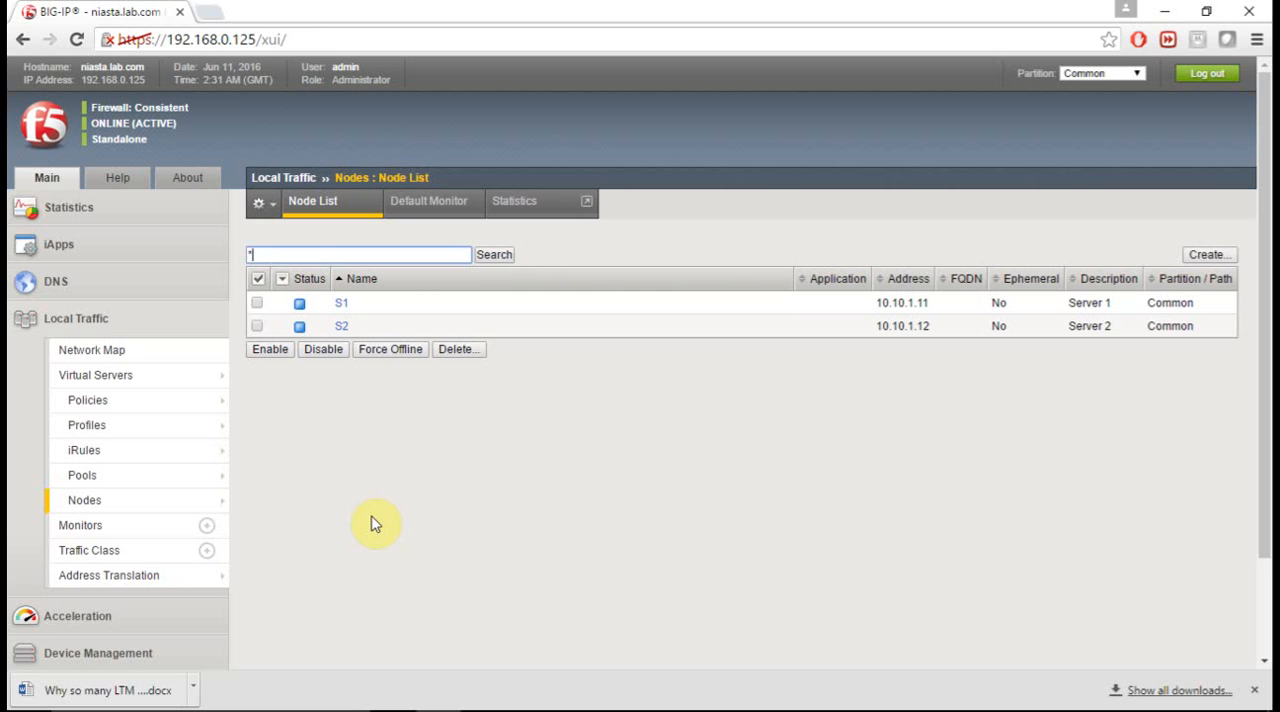
- Start a new local traffic pool with the name F5_Servers and the description Pool
{"action": "mouse_move", "coordinate": [176, 484]}
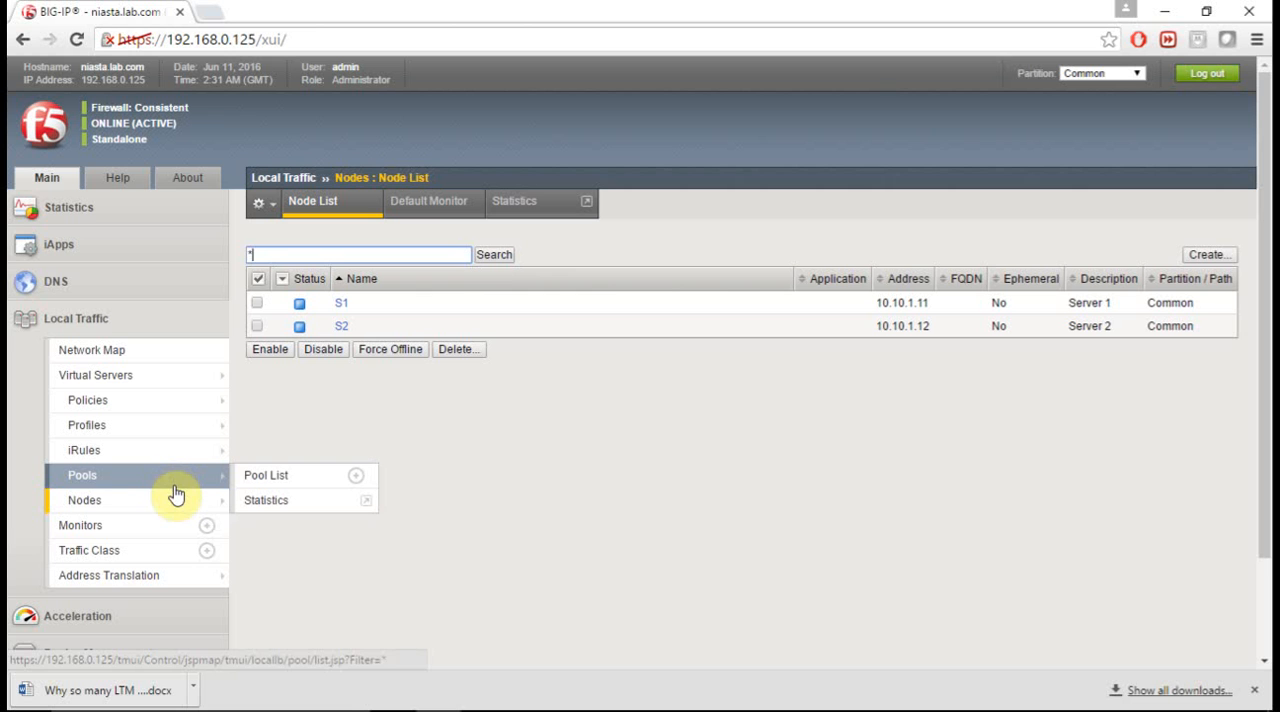
{"action": "left_click", "coordinate": [175, 487]}
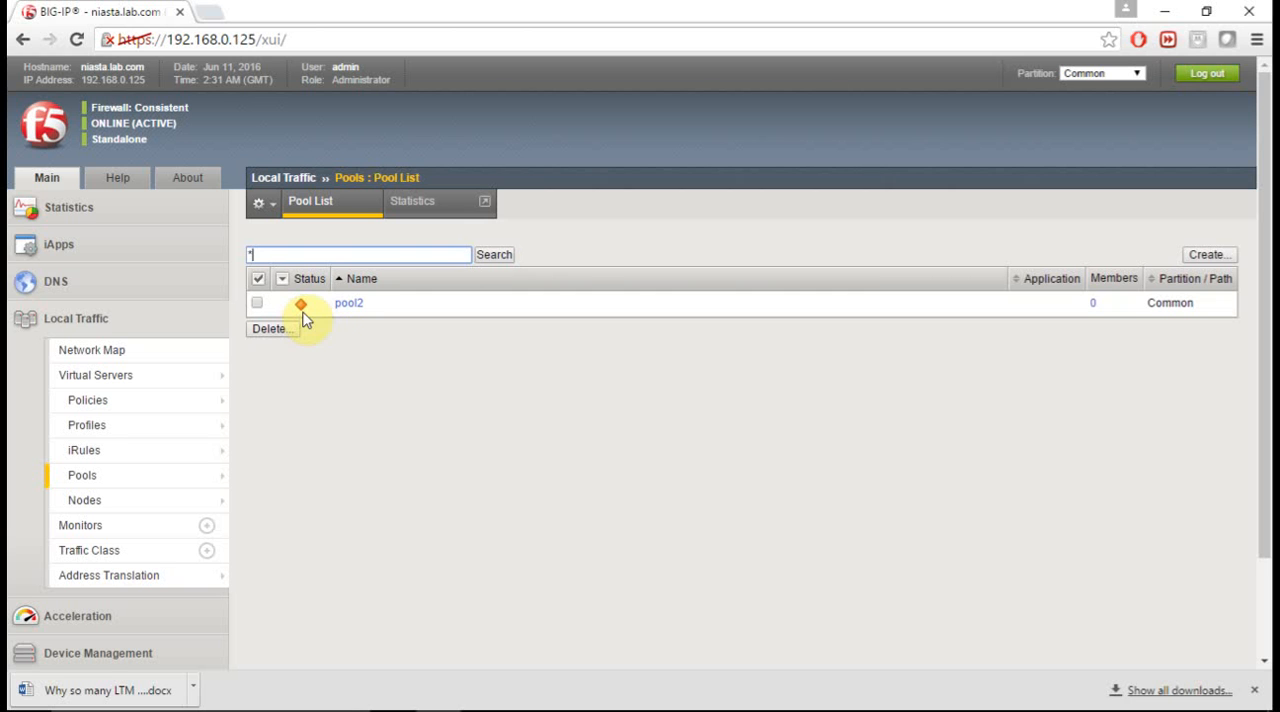
{"action": "mouse_move", "coordinate": [306, 318]}
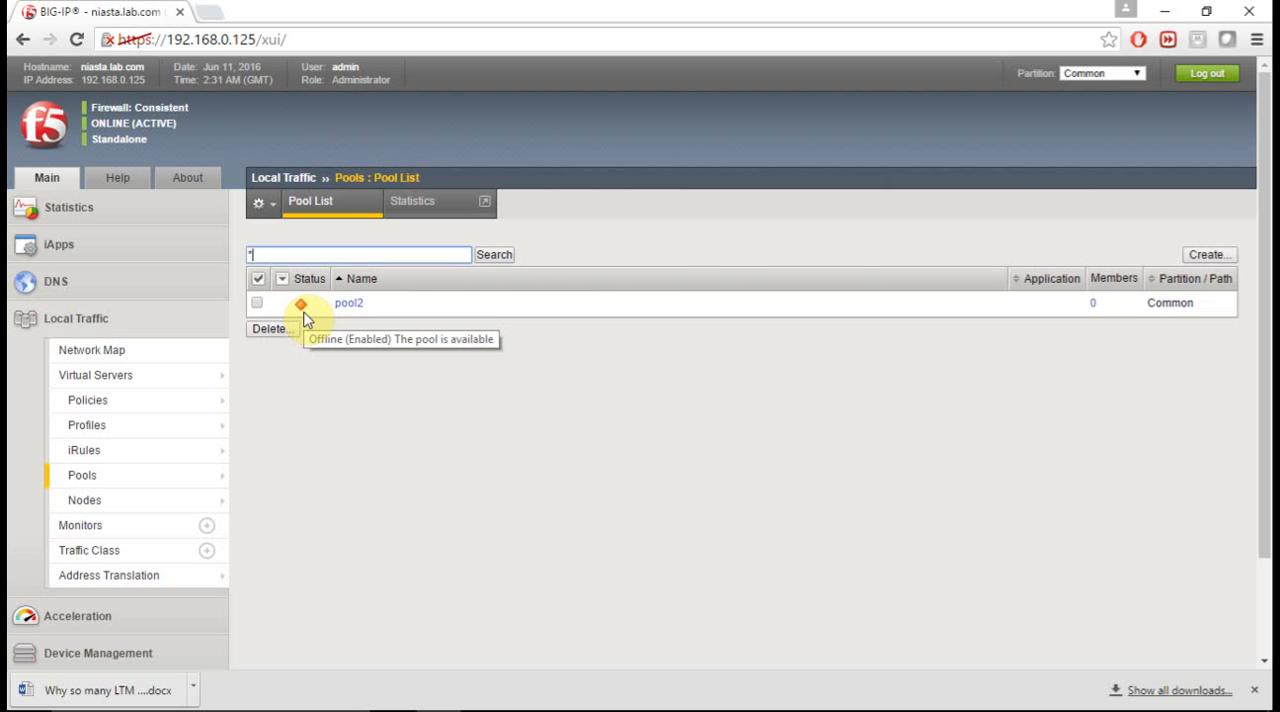
{"action": "left_click", "coordinate": [1210, 256]}
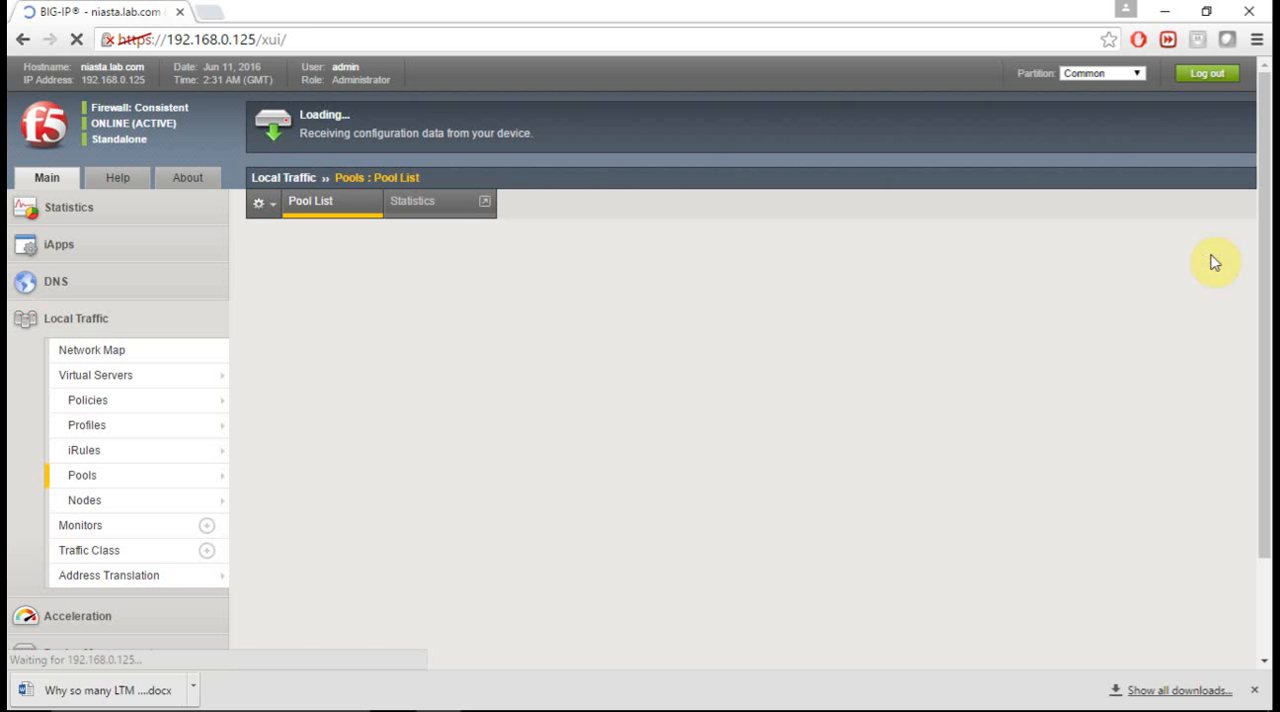
{"action": "left_click", "coordinate": [504, 253]}
{"action": "type", "text": "F5_"}
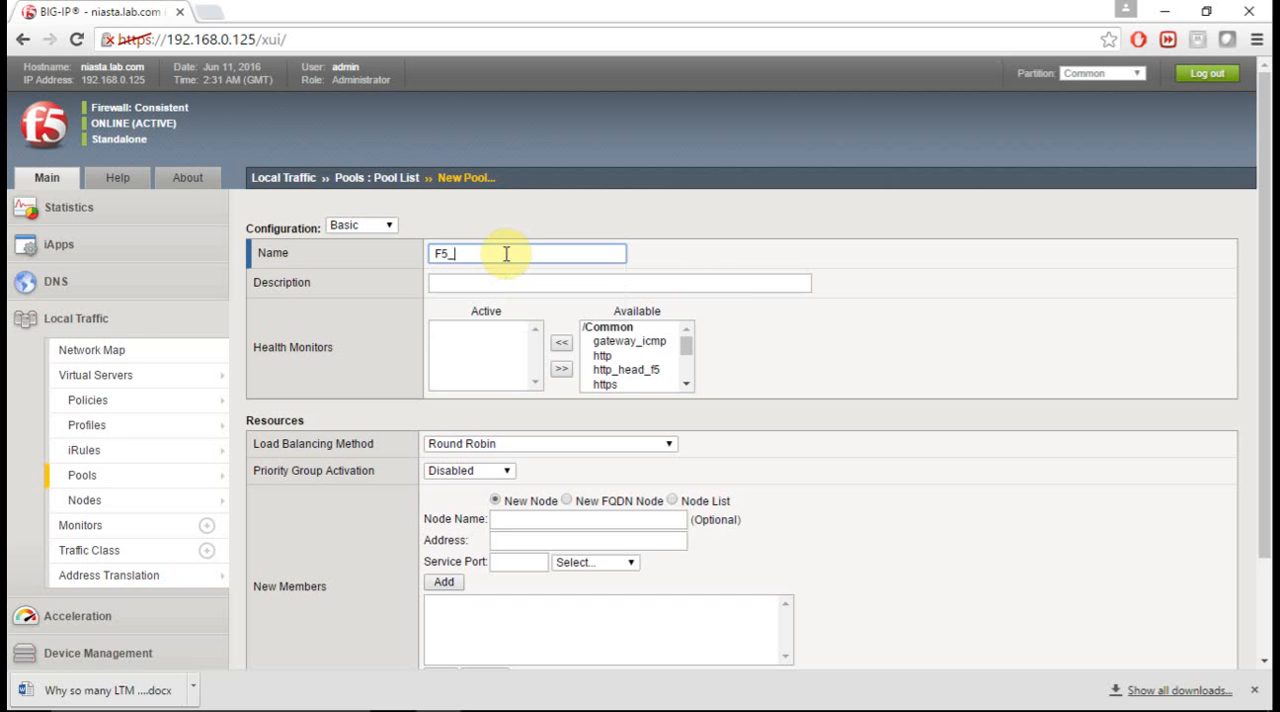
{"action": "type", "text": "Servers"}
{"action": "key", "text": "Tab"}
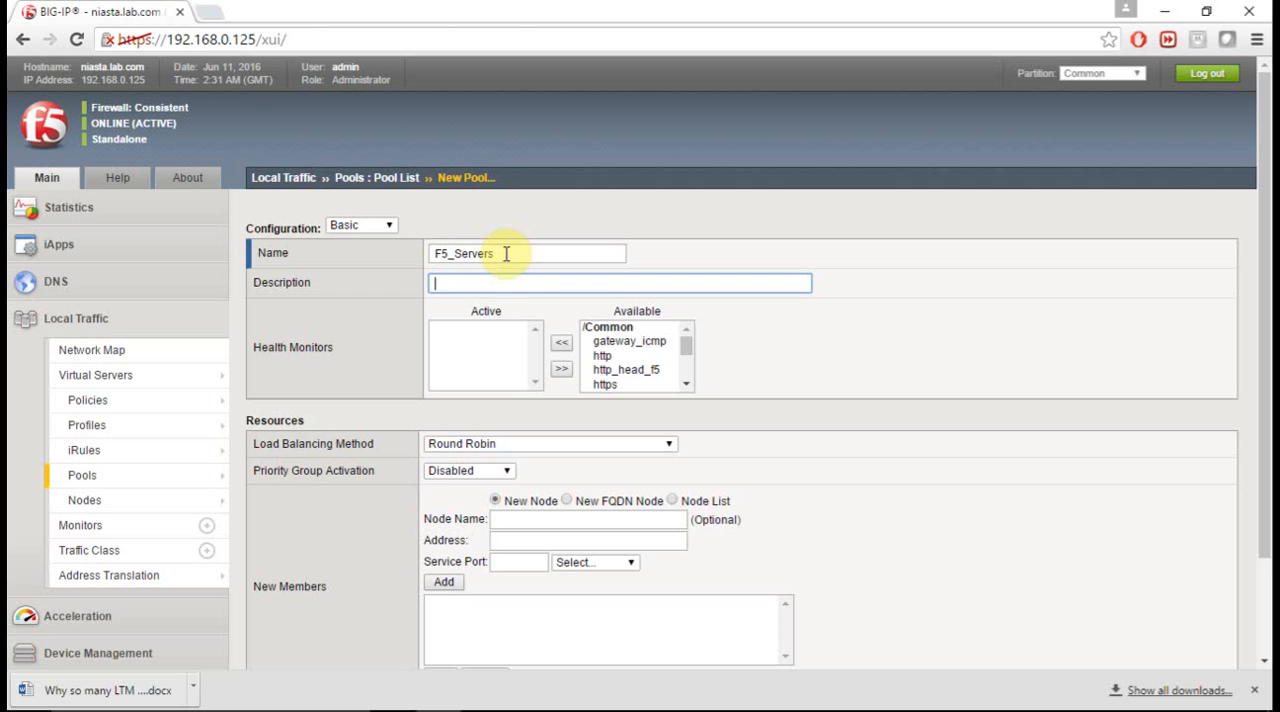
{"action": "type", "text": "Pool"}
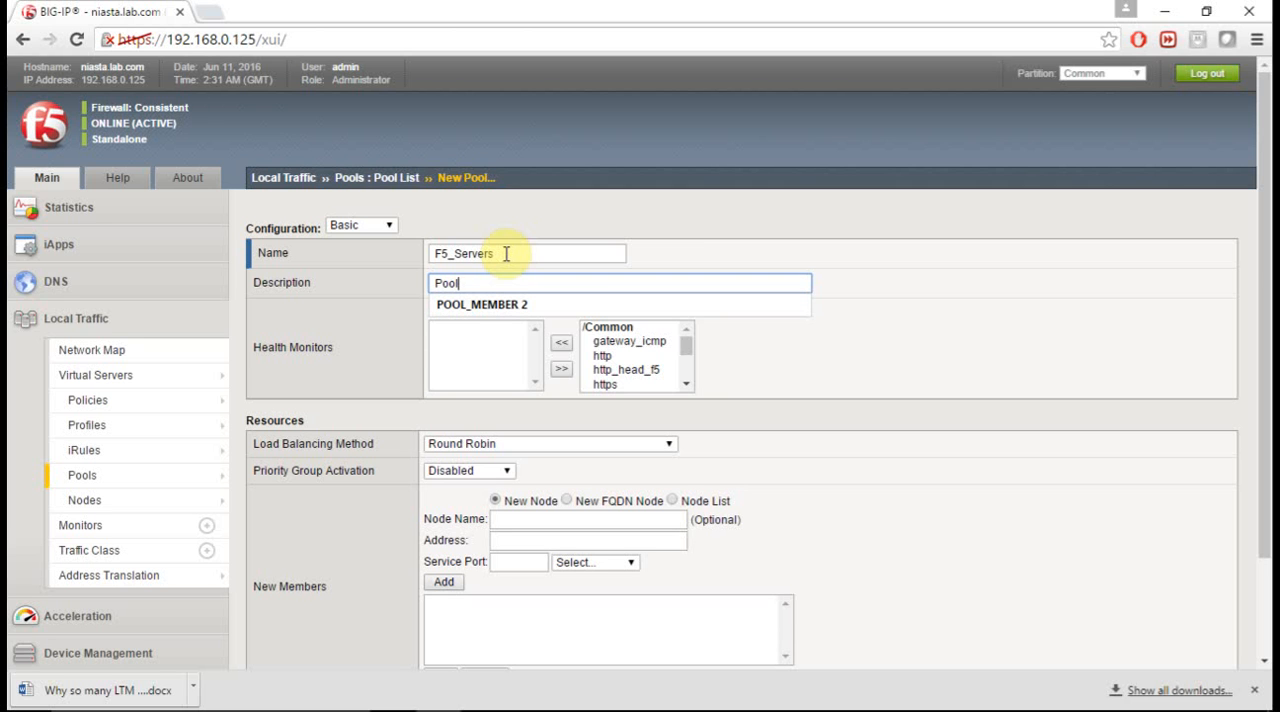
{"action": "key", "text": "Tab"}
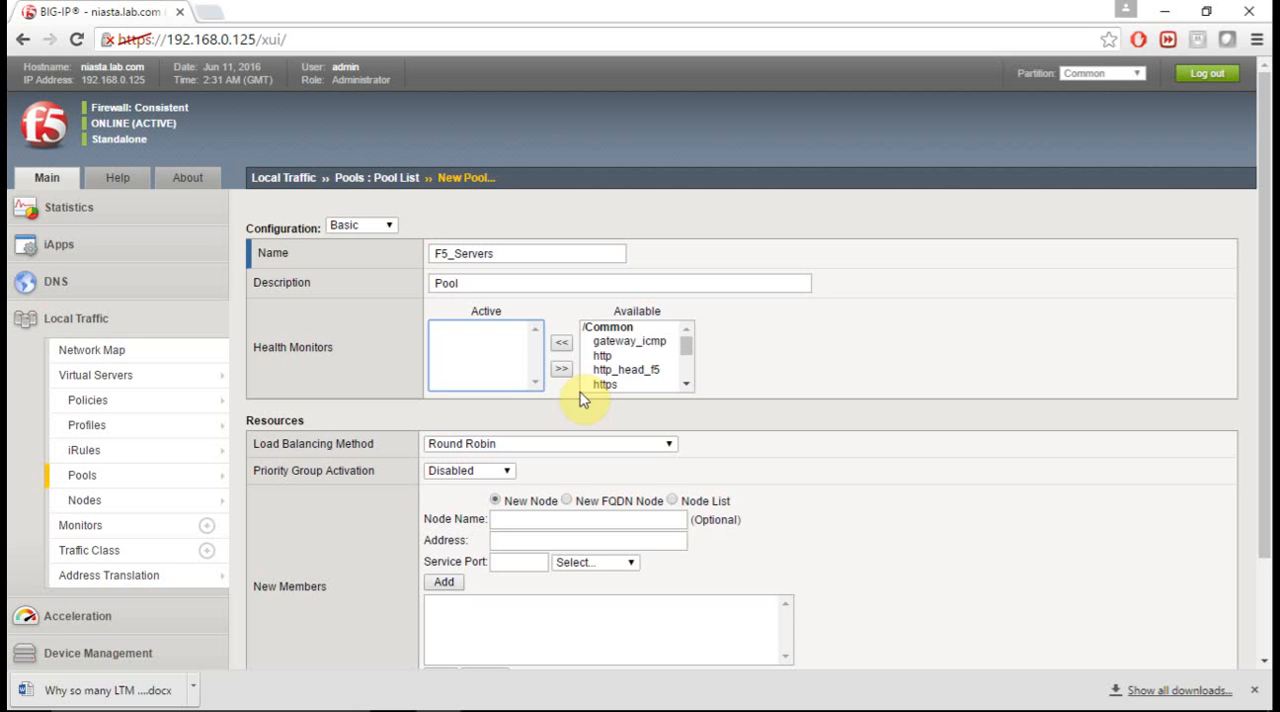
- Make http the active health monitor of the pool and keep Round Robin as its load balancing method
{"action": "left_click", "coordinate": [602, 358]}
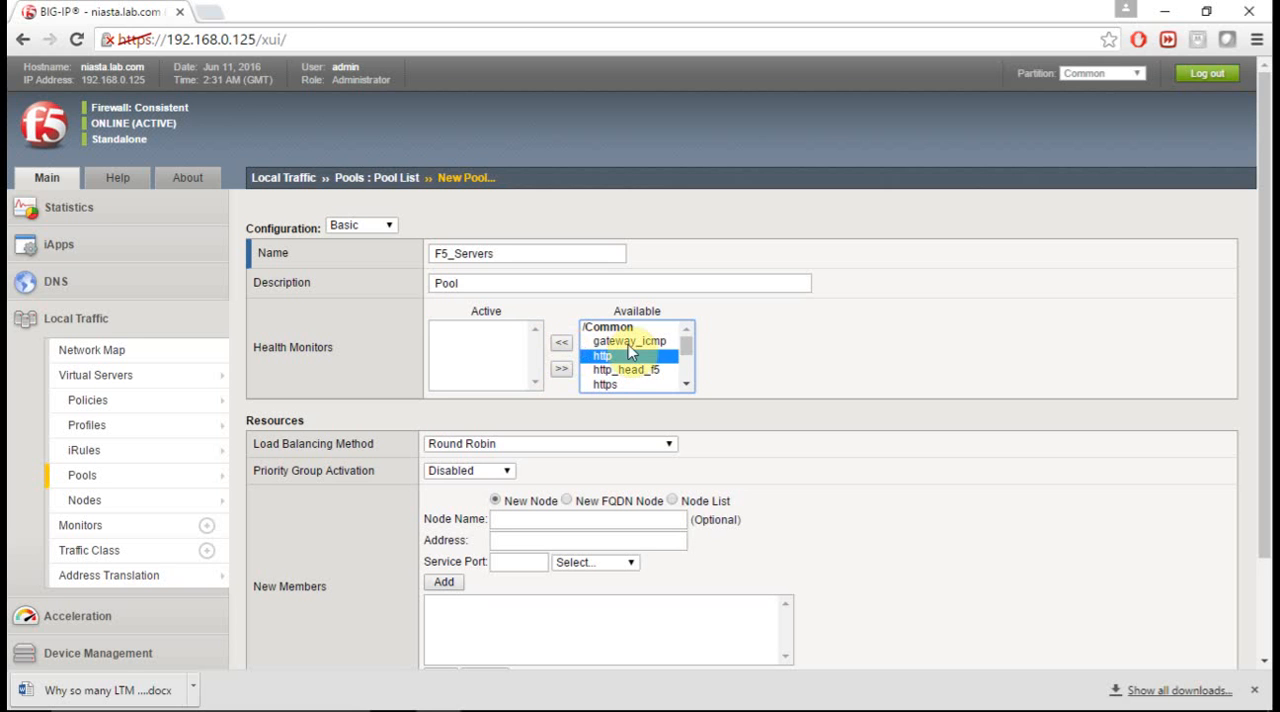
{"action": "mouse_move", "coordinate": [690, 350]}
{"action": "left_mouse_down"}
{"action": "mouse_move", "coordinate": [694, 386]}
{"action": "mouse_move", "coordinate": [686, 343]}
{"action": "left_mouse_up"}
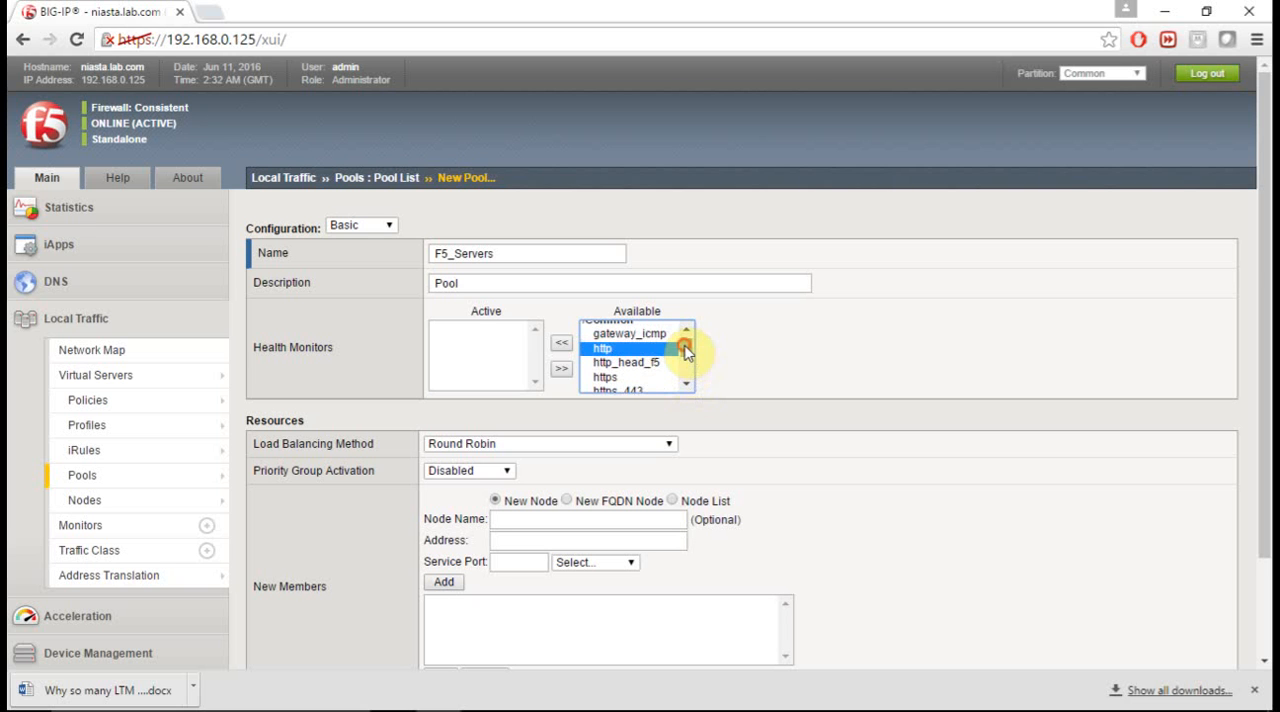
{"action": "left_click", "coordinate": [563, 345]}
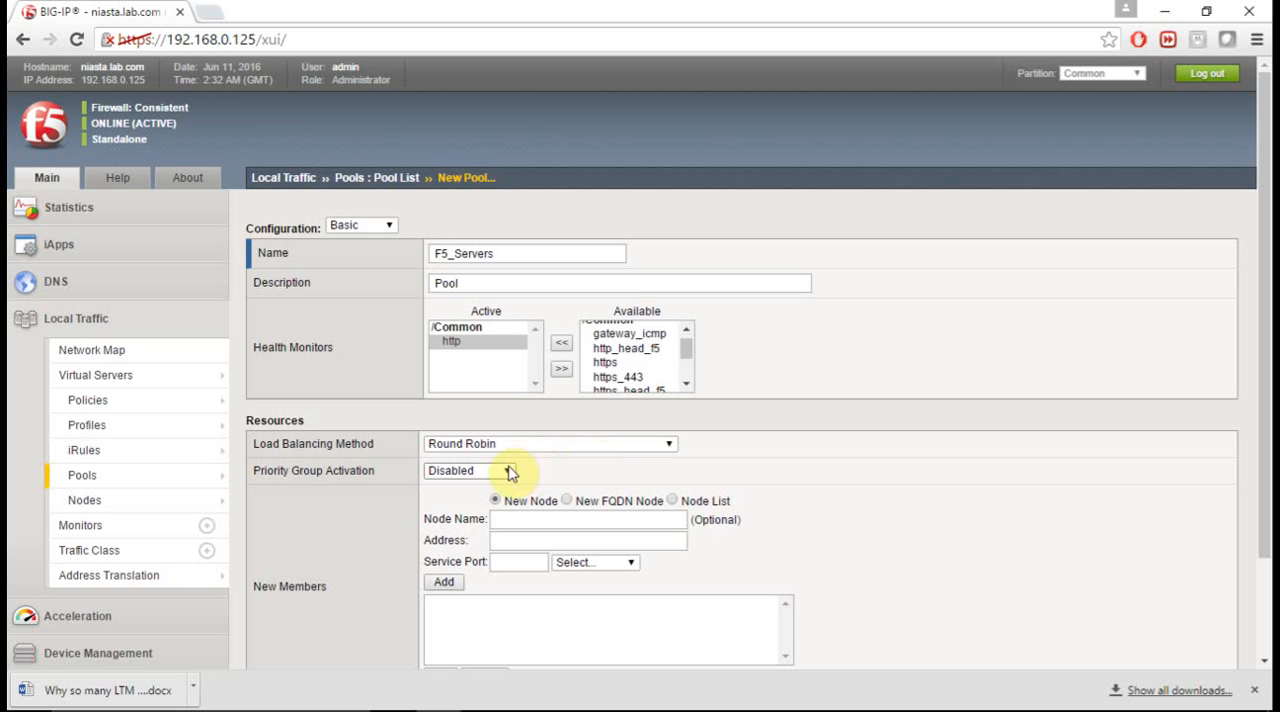
{"action": "left_click", "coordinate": [668, 445]}
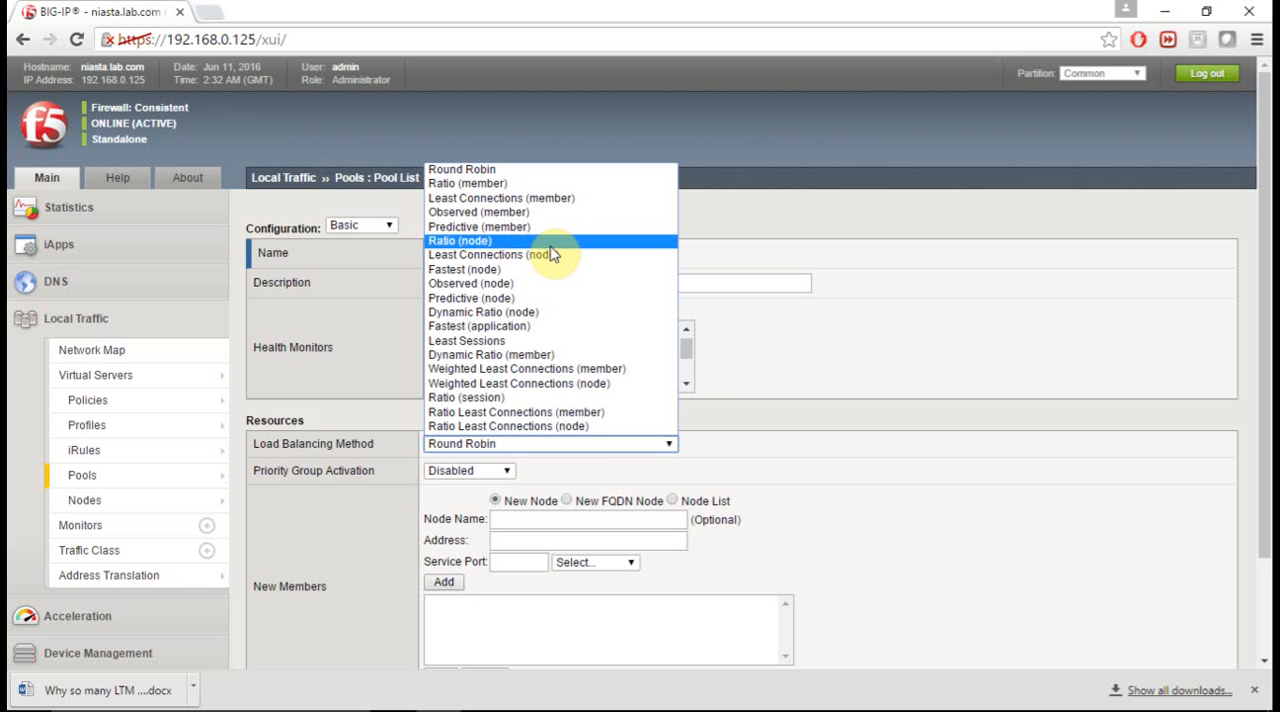
{"action": "left_click", "coordinate": [500, 175]}
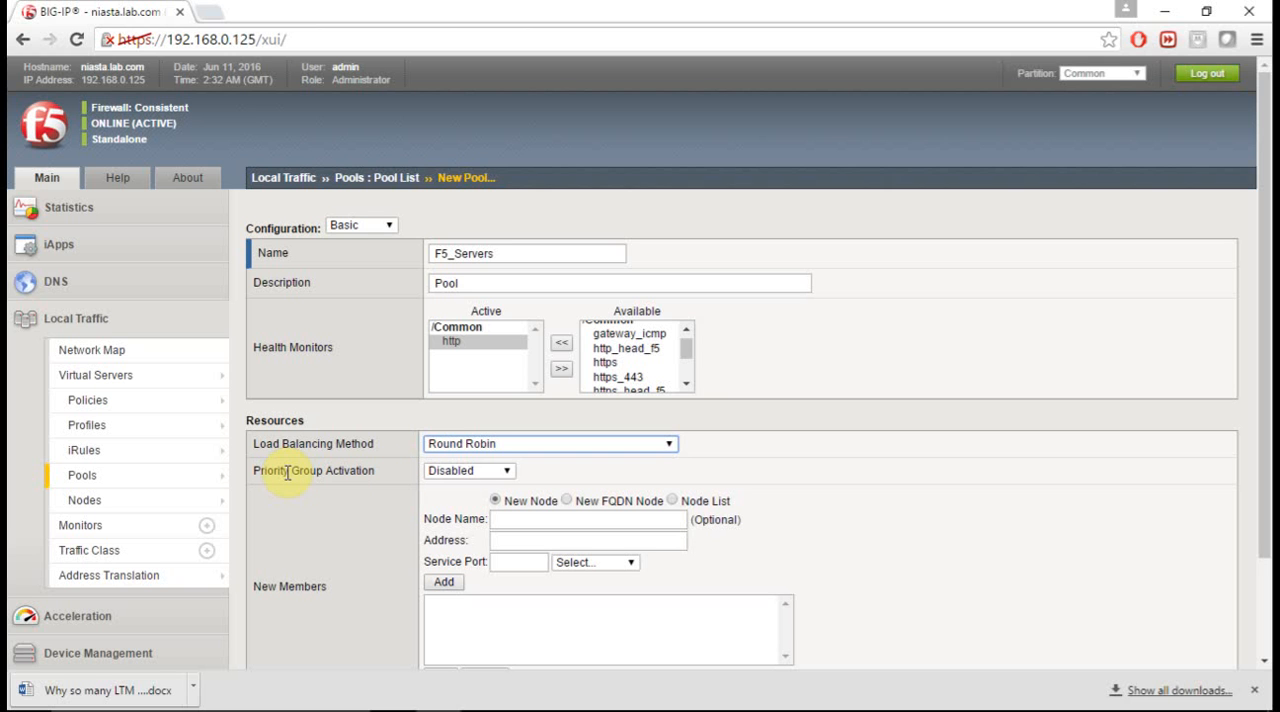
- Add existing node S1 (10.10.1.11) from the node list to the pool's new members with service port 80 (HTTP)
{"action": "left_click", "coordinate": [502, 522]}
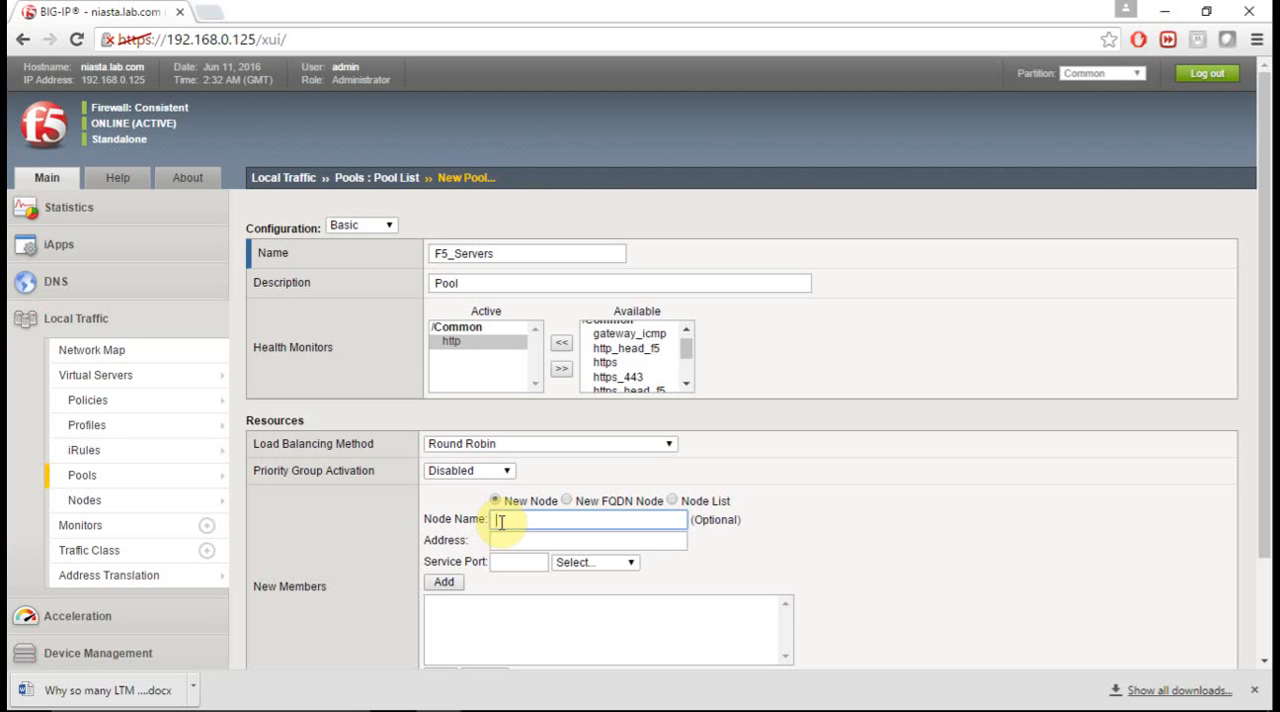
{"action": "mouse_move", "coordinate": [86, 503]}
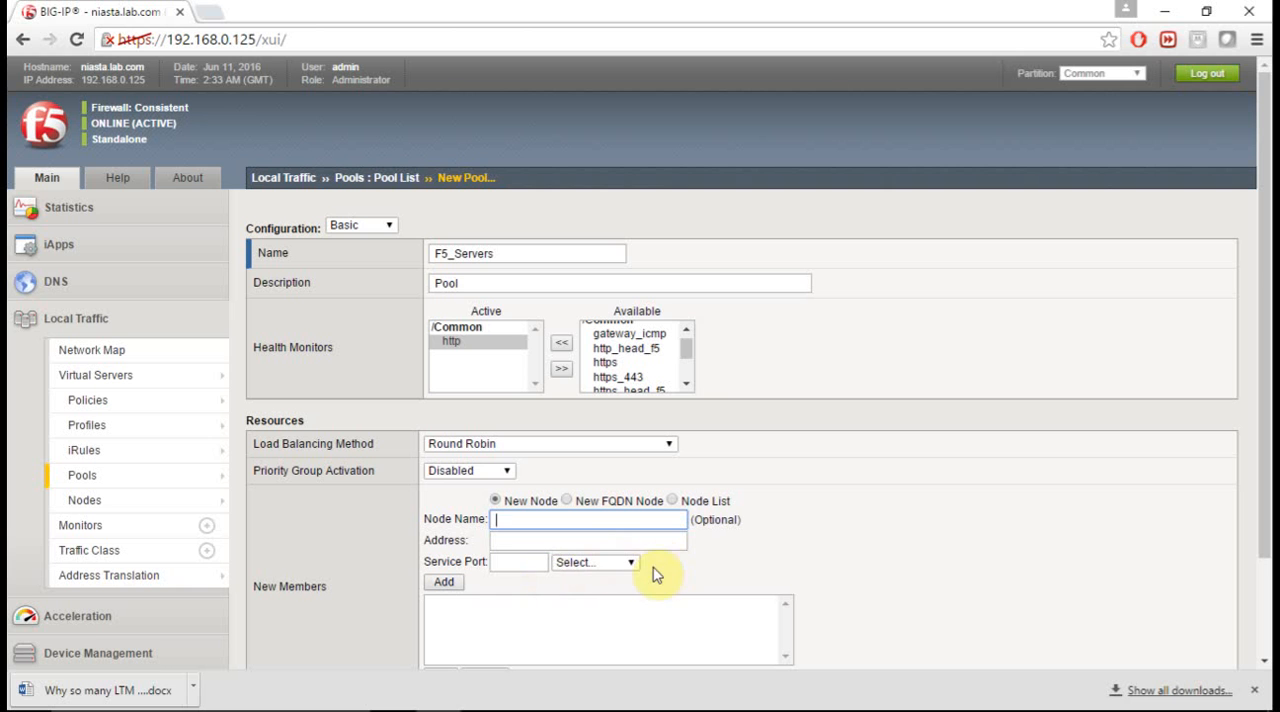
{"action": "left_click", "coordinate": [697, 506]}
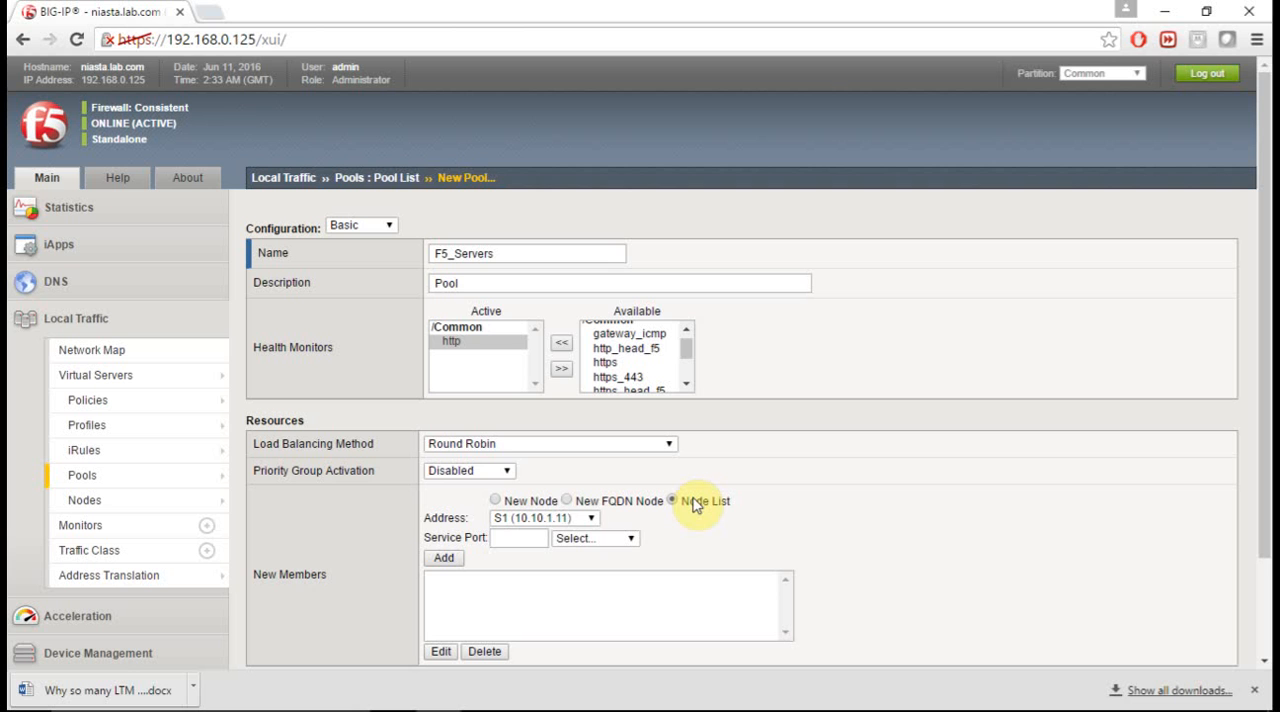
{"action": "left_click", "coordinate": [581, 521]}
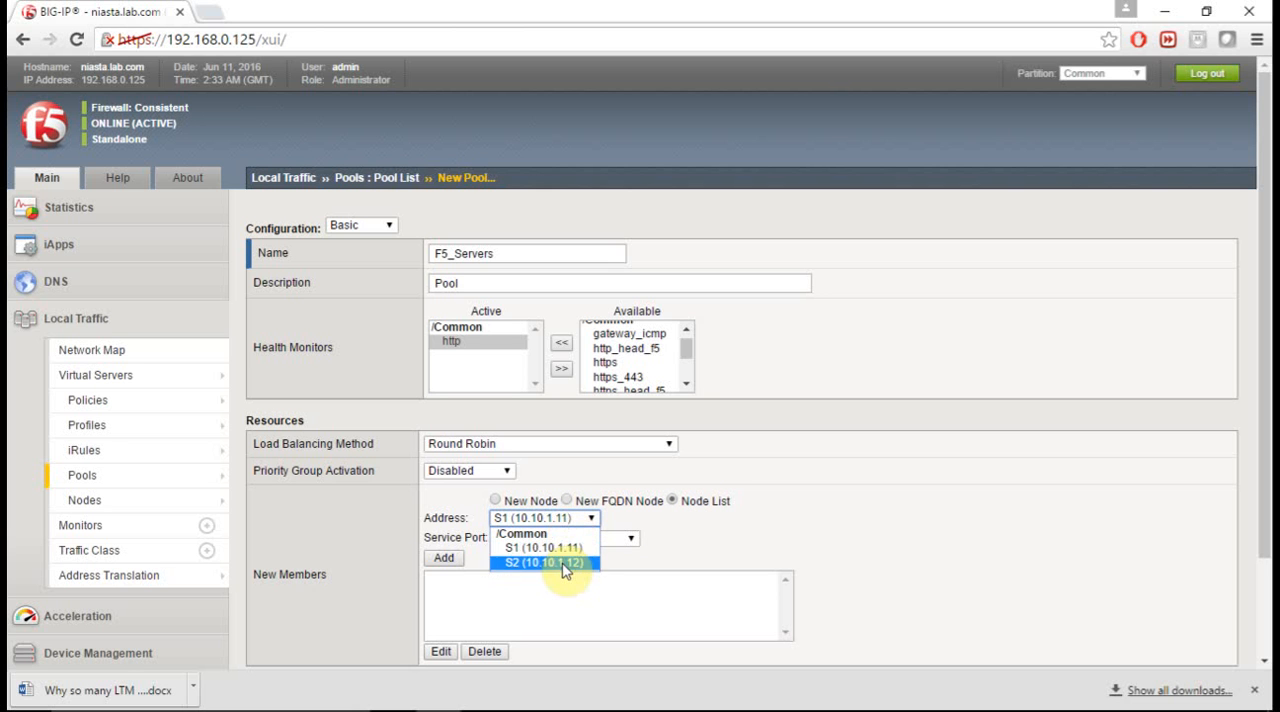
{"action": "left_click", "coordinate": [571, 550]}
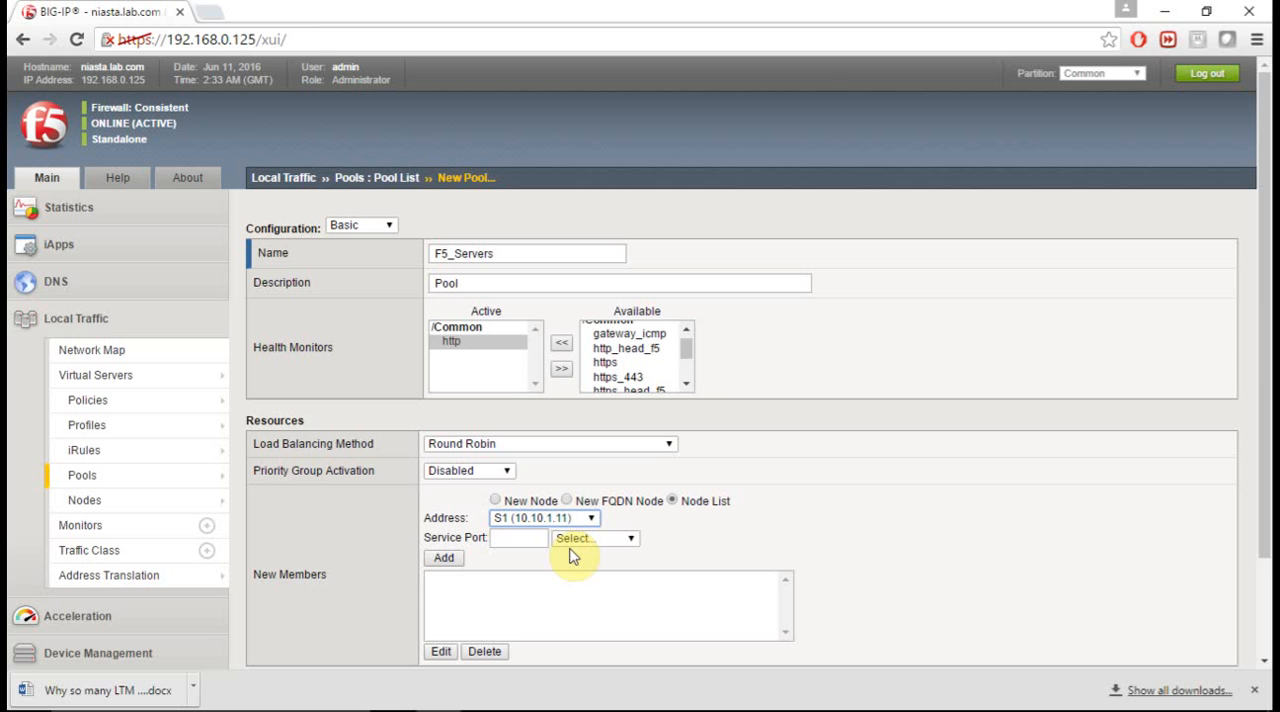
{"action": "left_click", "coordinate": [531, 539]}
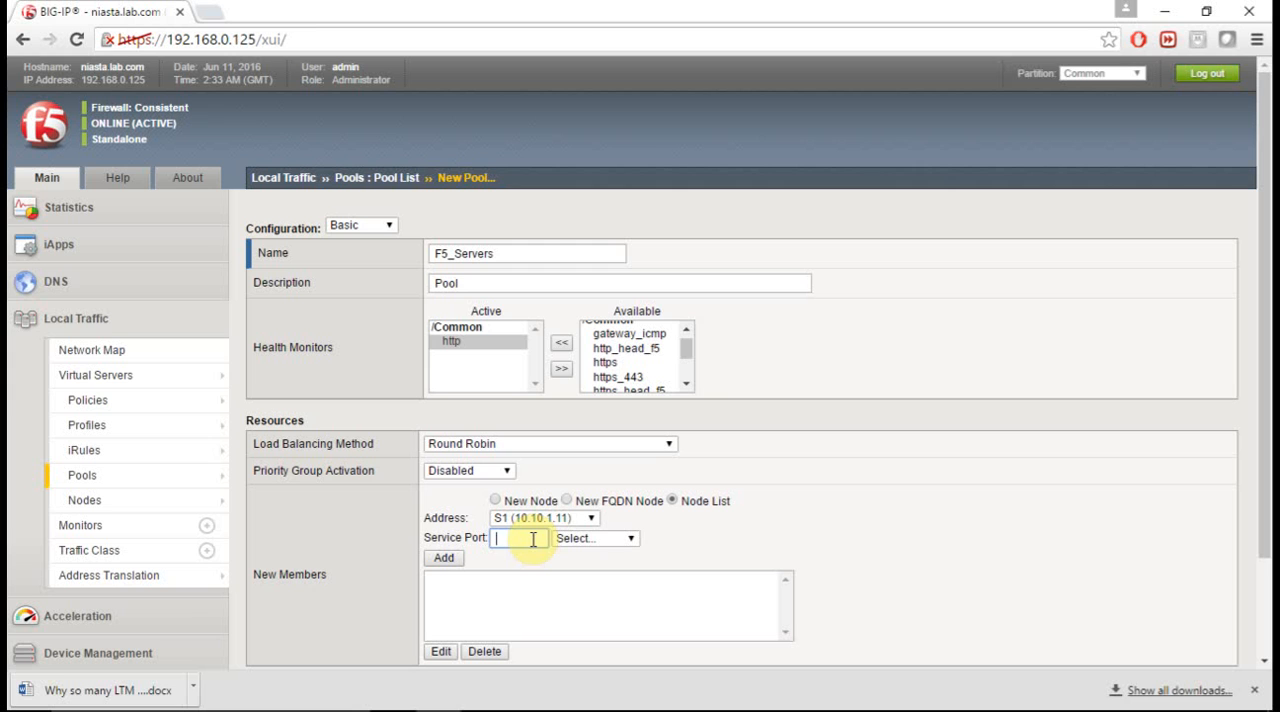
{"action": "type", "text": "80"}
{"action": "key", "text": "Tab"}
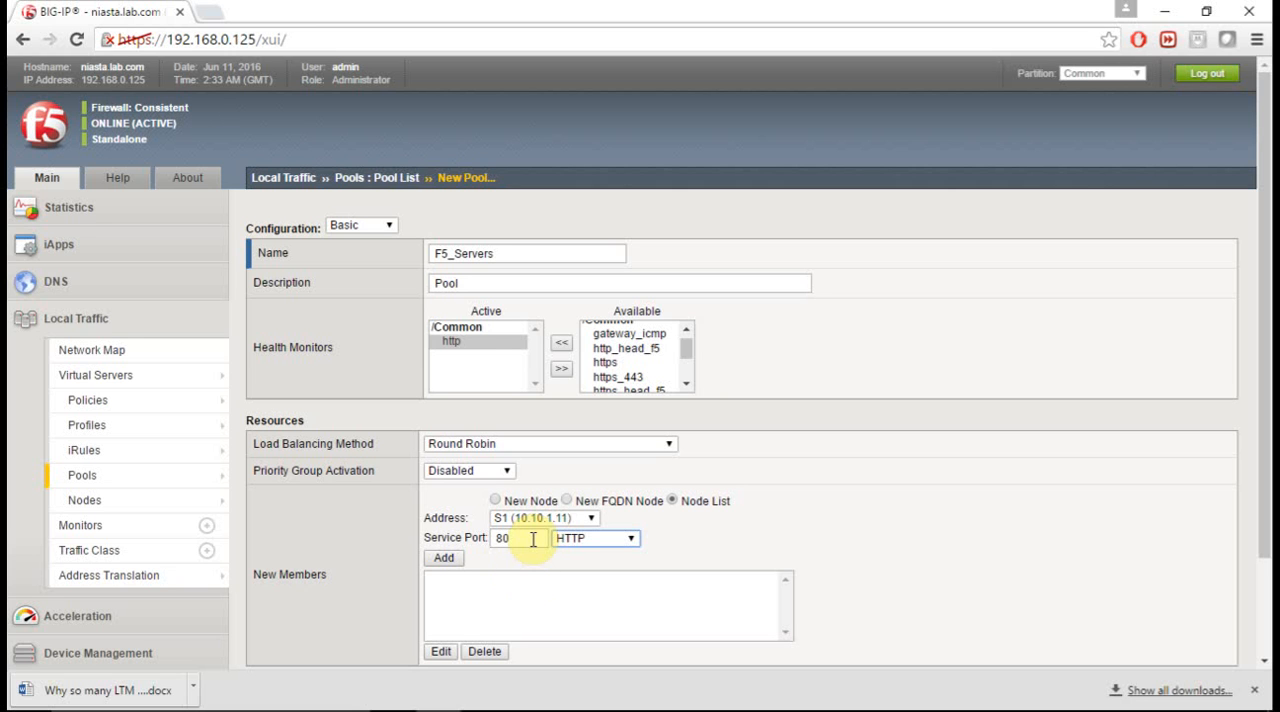
{"action": "left_click", "coordinate": [445, 560]}
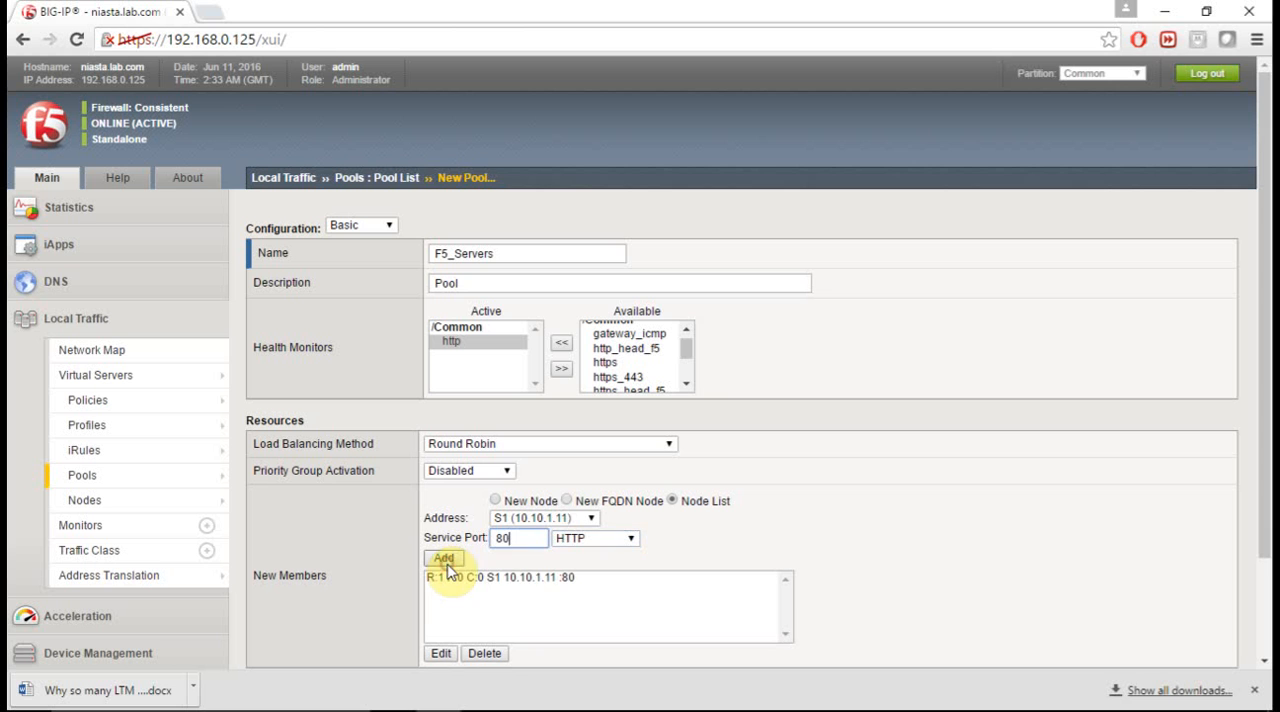
- Add node S2 (10.10.1.12) on port 80 as the second pool member and finish creating the pool
{"action": "left_click", "coordinate": [583, 522]}
{"action": "left_click", "coordinate": [532, 563]}
{"action": "left_click", "coordinate": [446, 558]}
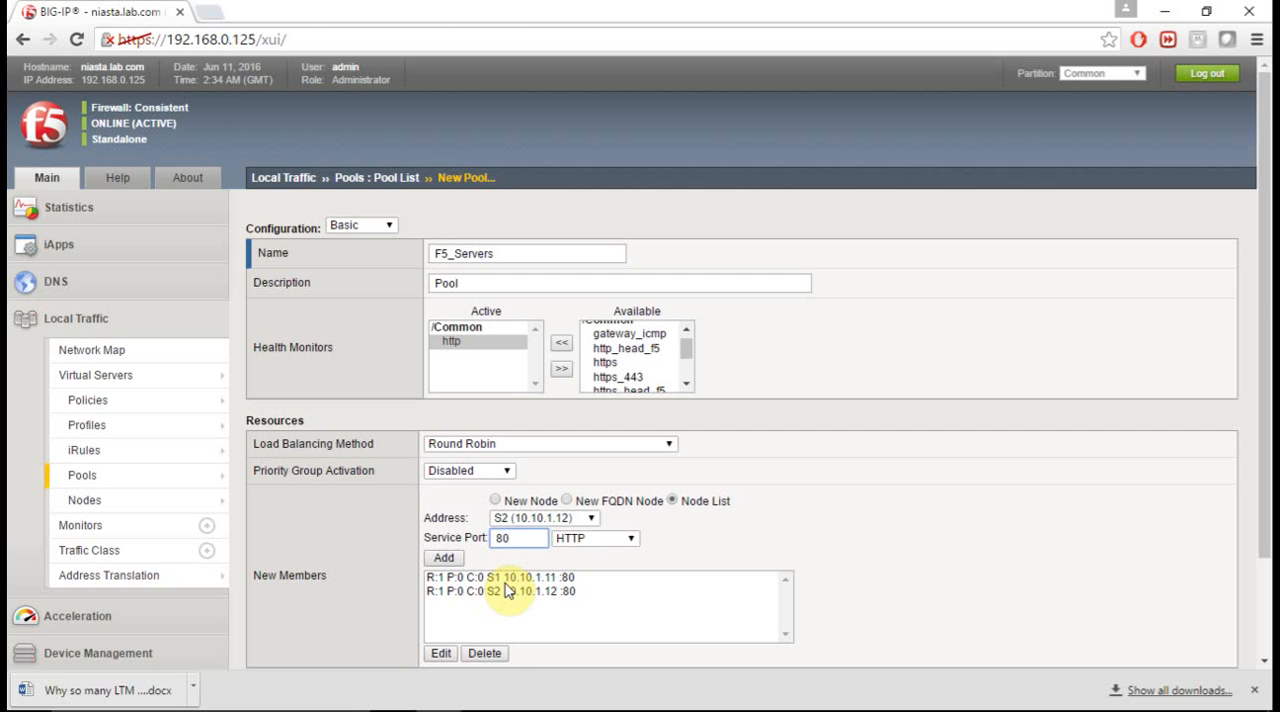
{"action": "scroll", "coordinate": [508, 588], "scroll_direction": "down", "scroll_amount": 3}
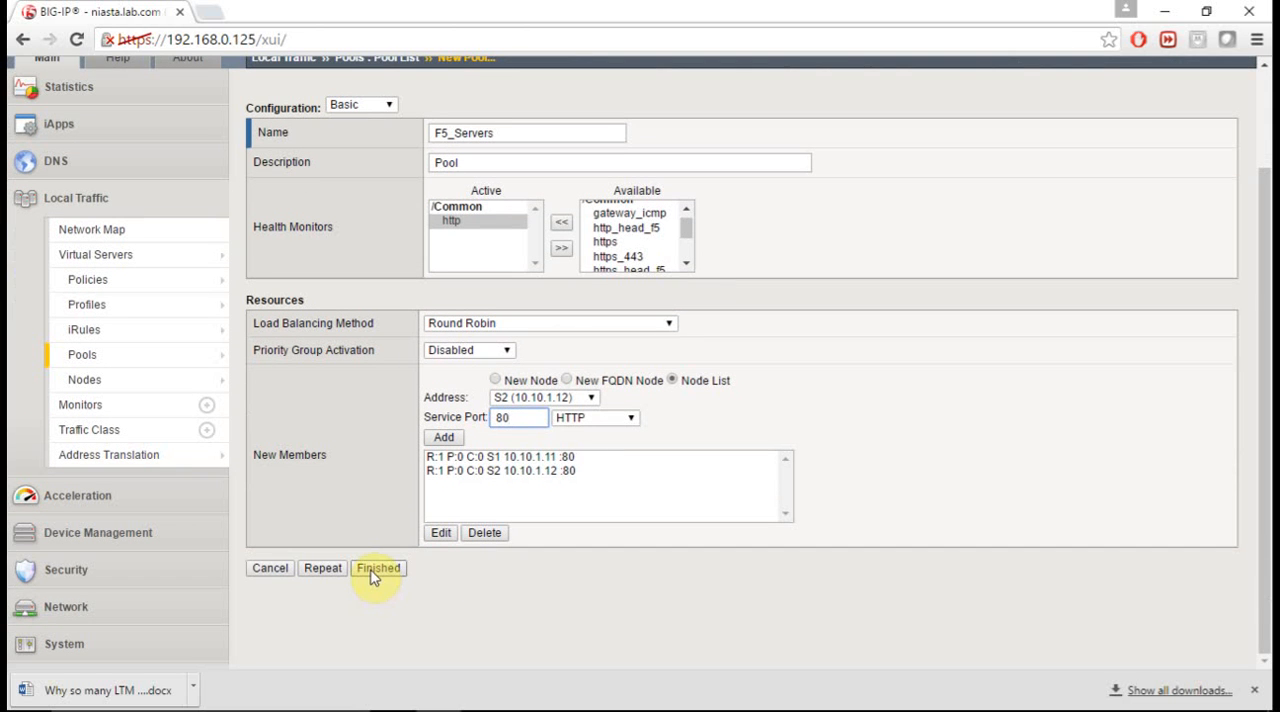
{"action": "left_click", "coordinate": [376, 570]}
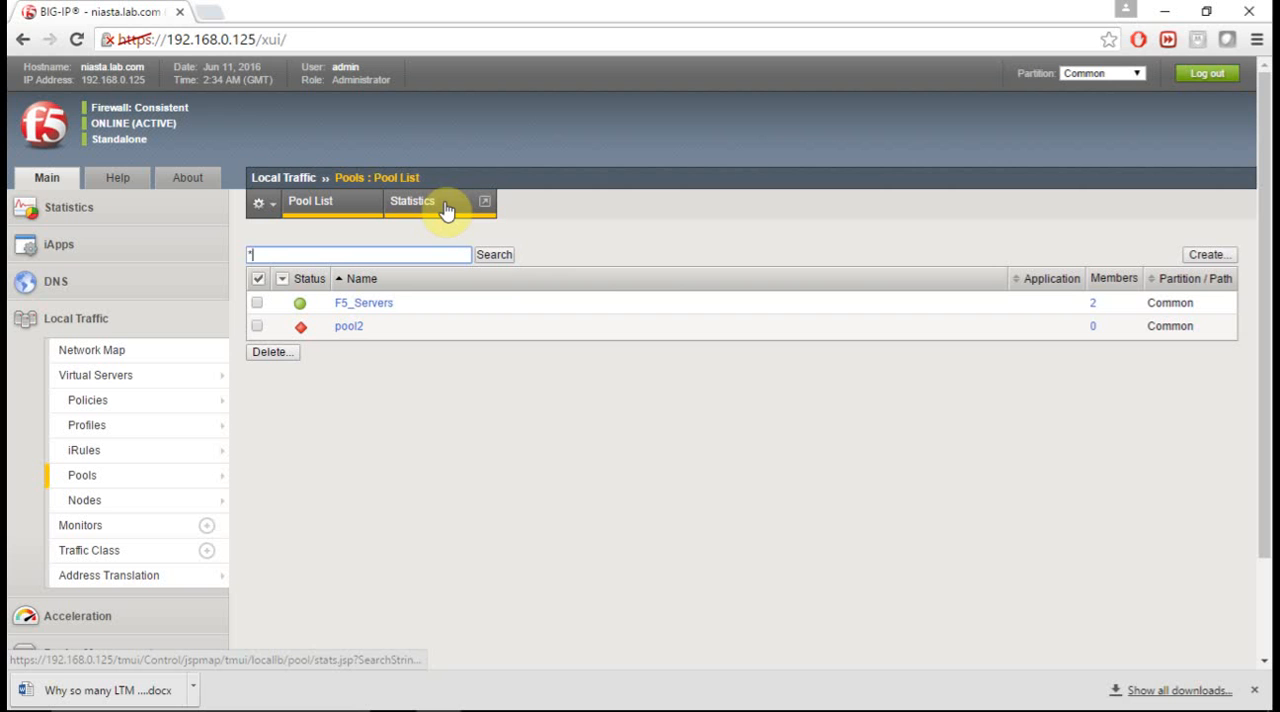
- Examine the properties of pool F5_Servers, the addresses and ports of its members, and the node list
{"action": "left_click", "coordinate": [354, 306]}
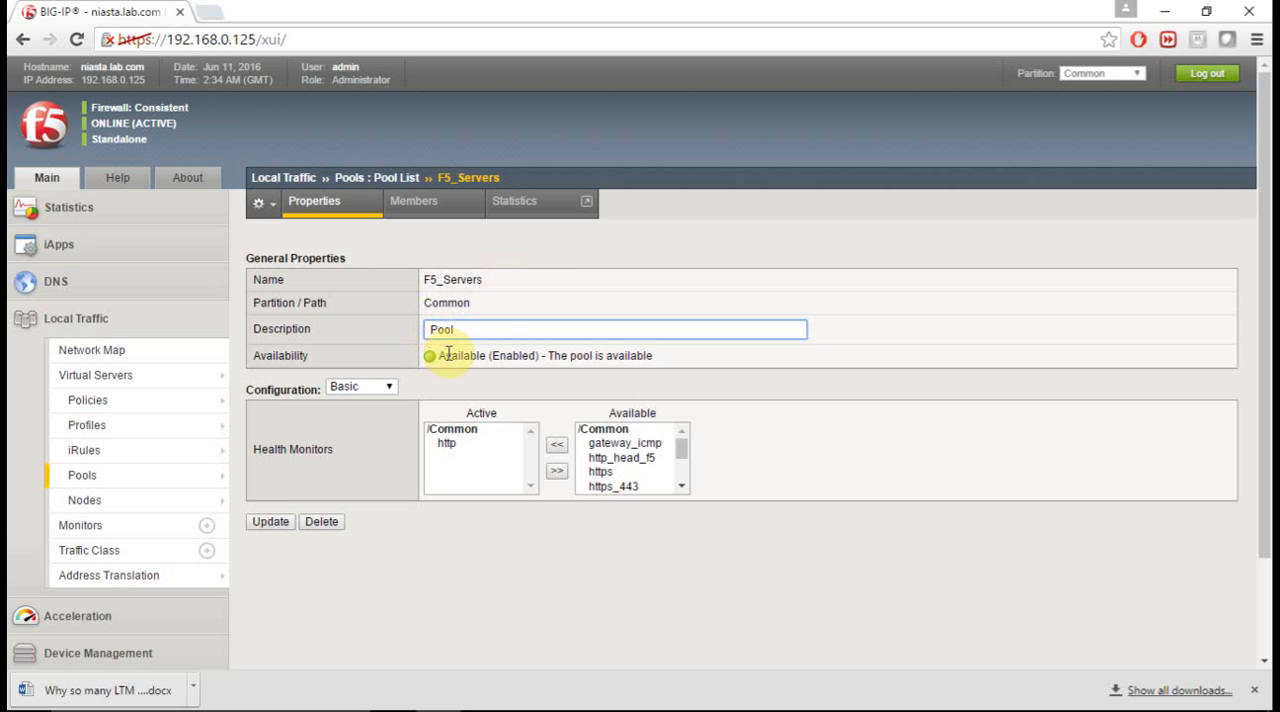
{"action": "left_click", "coordinate": [437, 218]}
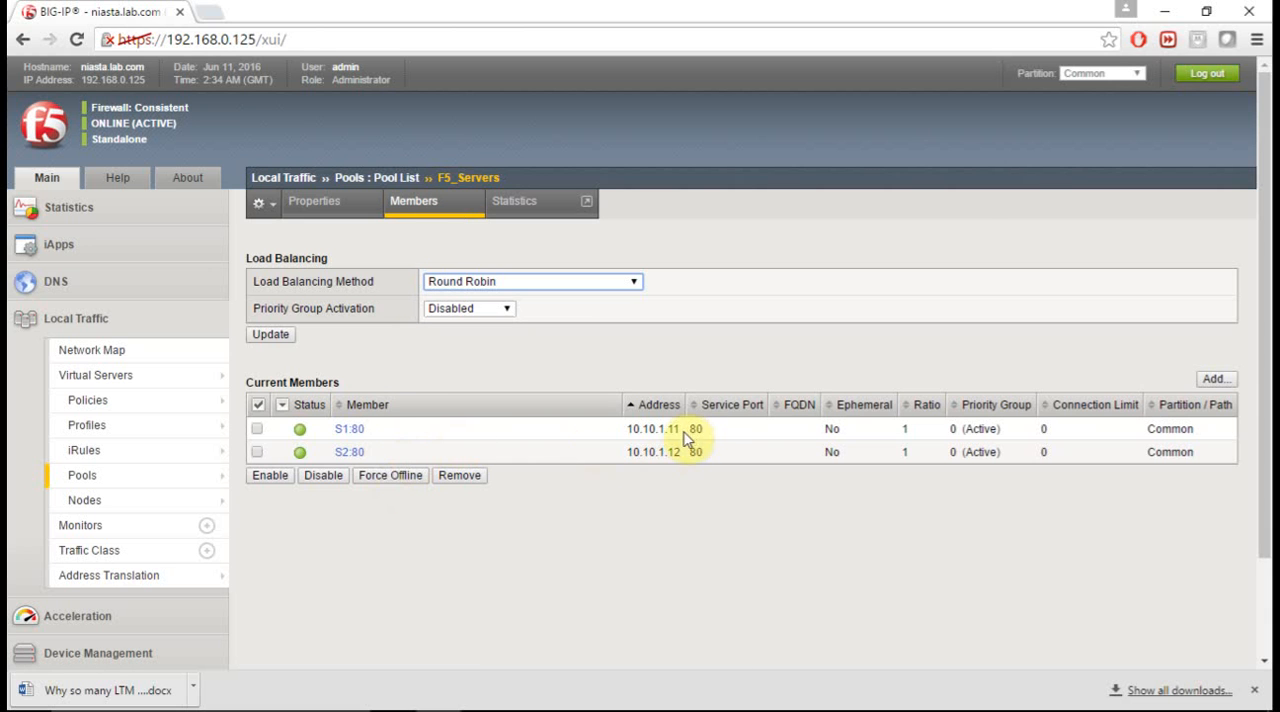
{"action": "left_click_drag", "start_coordinate": [628, 430], "coordinate": [686, 431]}
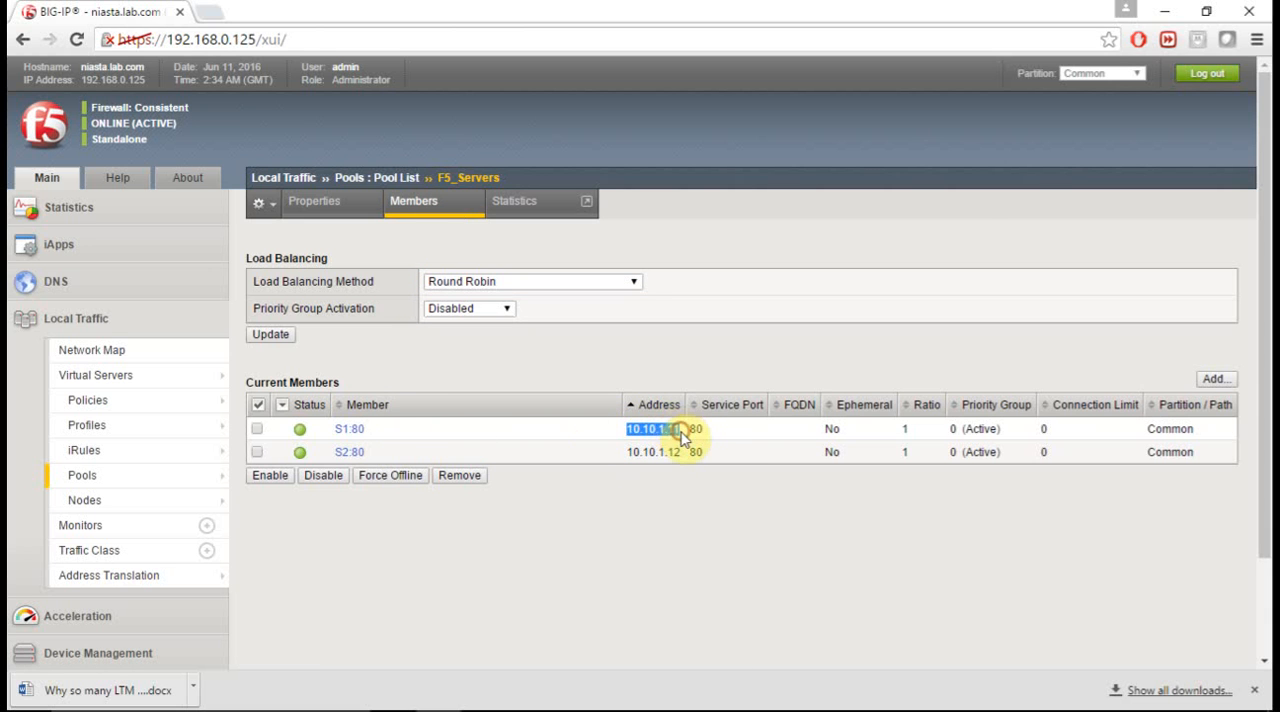
{"action": "left_click", "coordinate": [698, 430]}
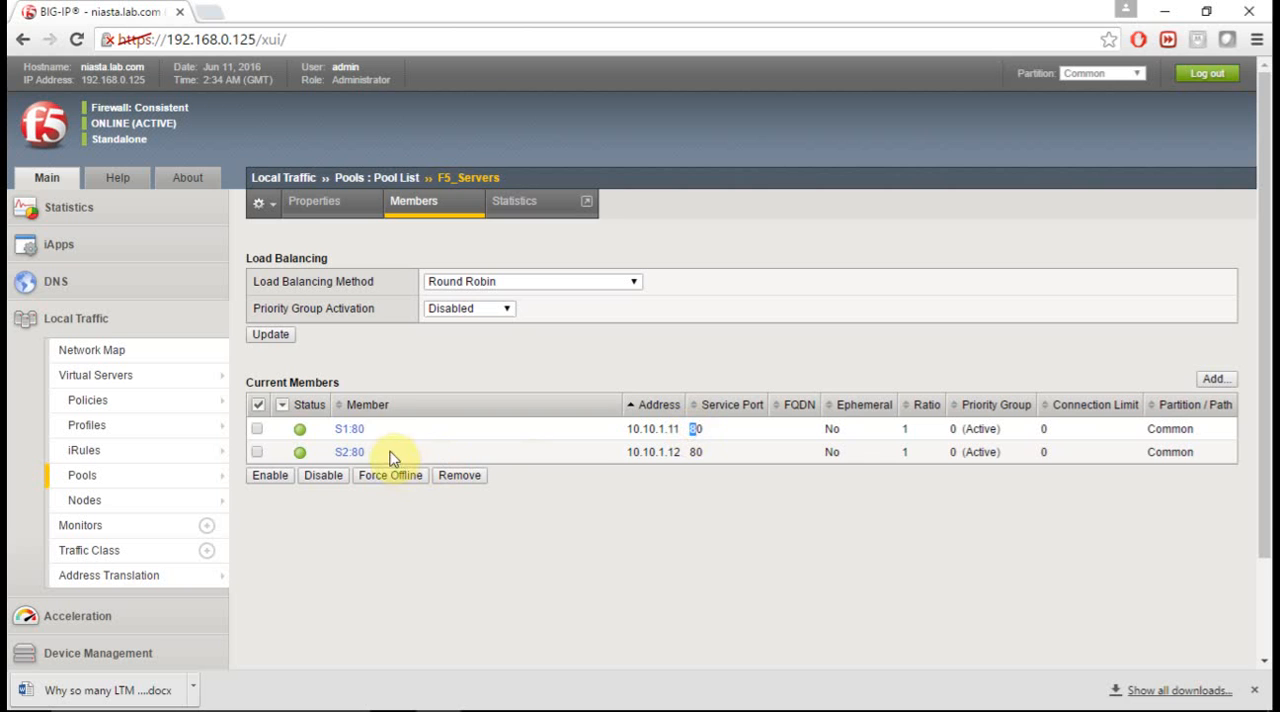
{"action": "left_click_drag", "start_coordinate": [386, 430], "coordinate": [340, 432]}
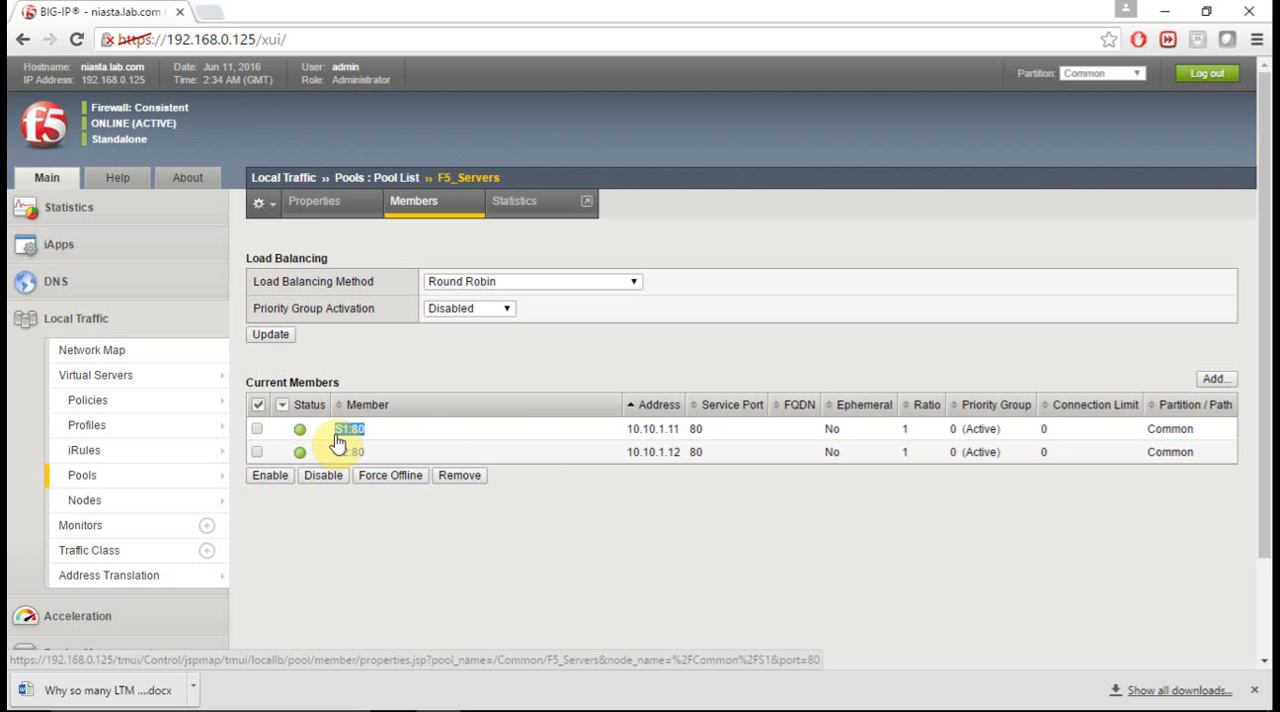
{"action": "left_click", "coordinate": [165, 501]}
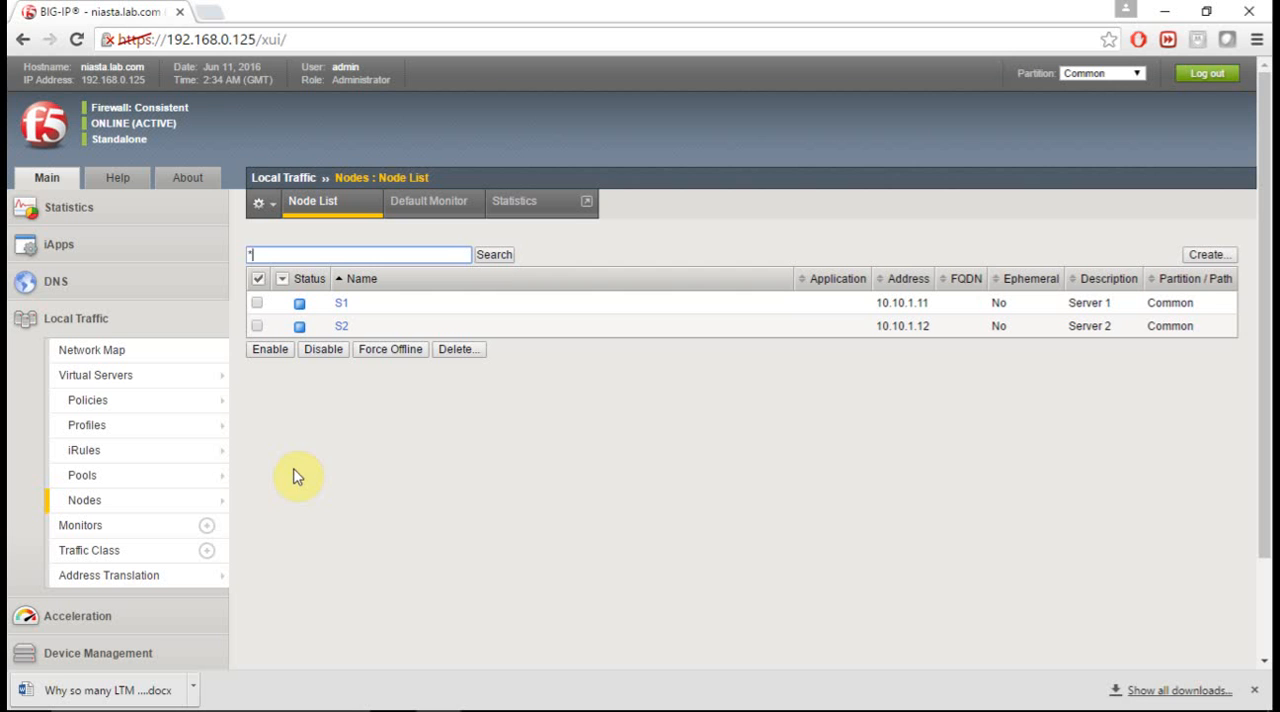
- Start a new Standard virtual server with the name lab1.com and the description "this is the first LTM lab"
{"action": "mouse_move", "coordinate": [113, 392]}
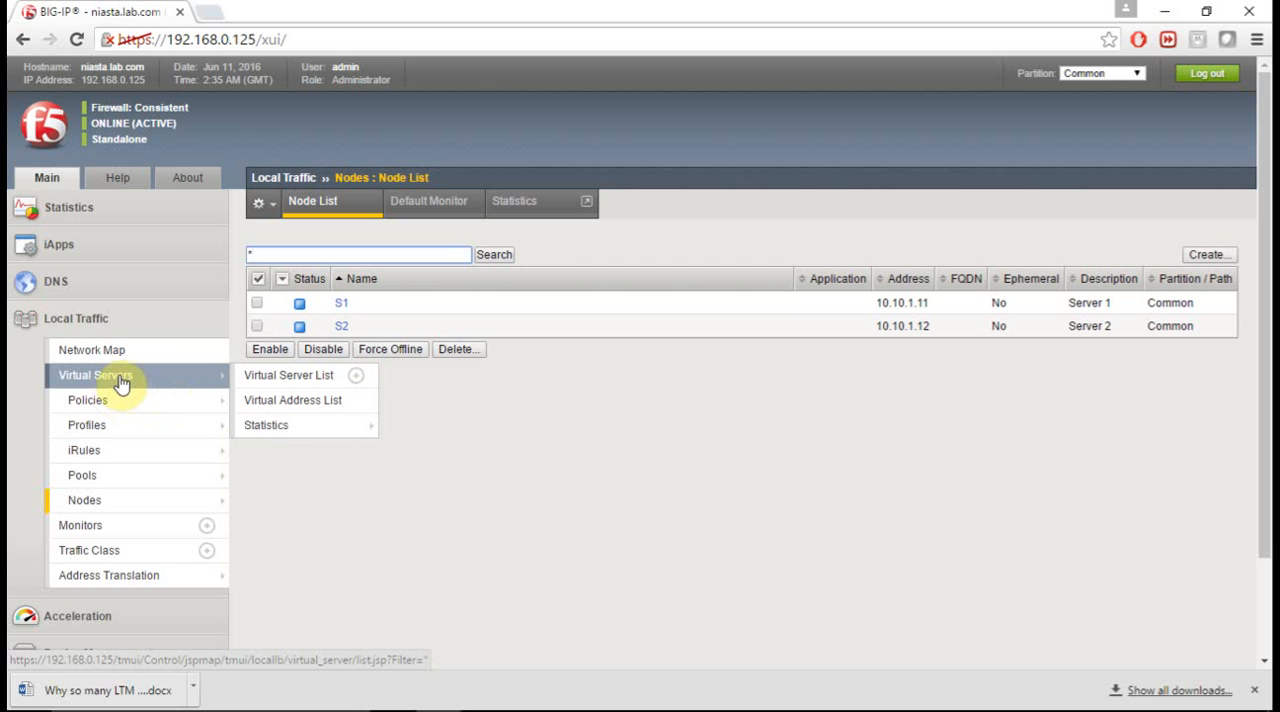
{"action": "left_click", "coordinate": [120, 383]}
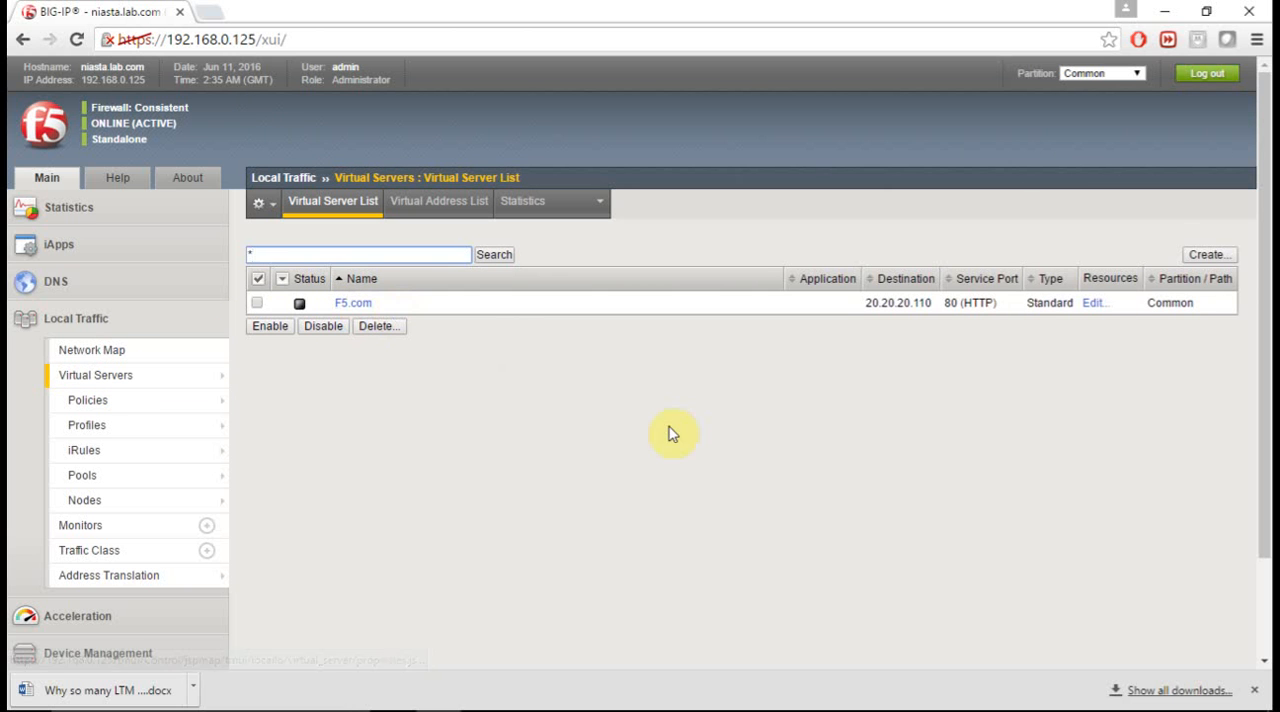
{"action": "left_click", "coordinate": [1210, 256]}
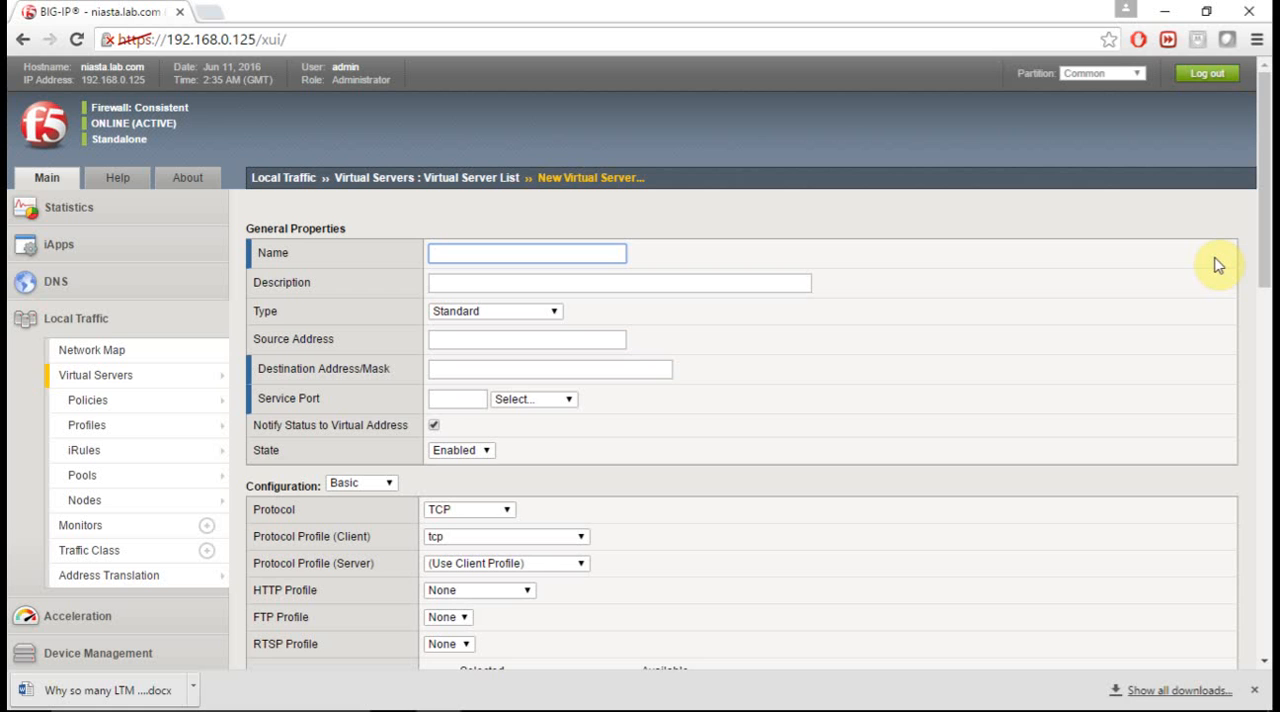
{"action": "type", "text": "lab1.com"}
{"action": "key", "text": "Tab"}
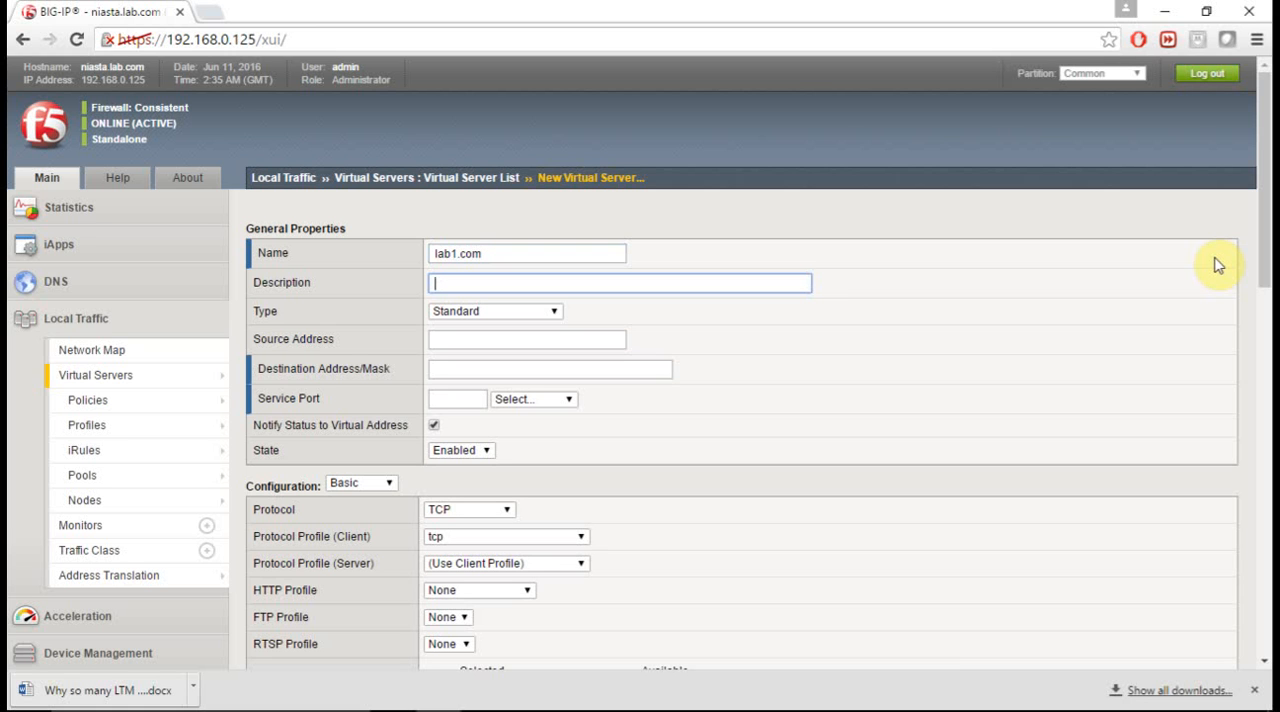
{"action": "type", "text": "this is the first LTM lab"}
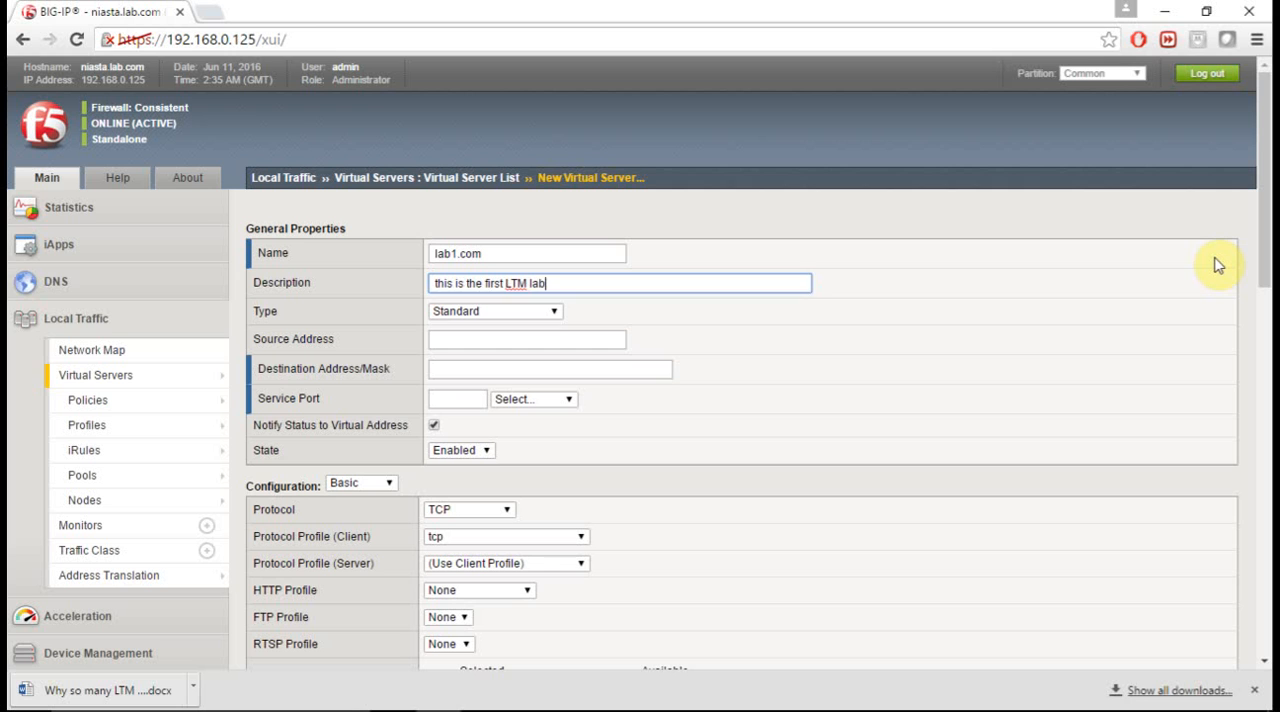
{"action": "key", "text": "Tab"}
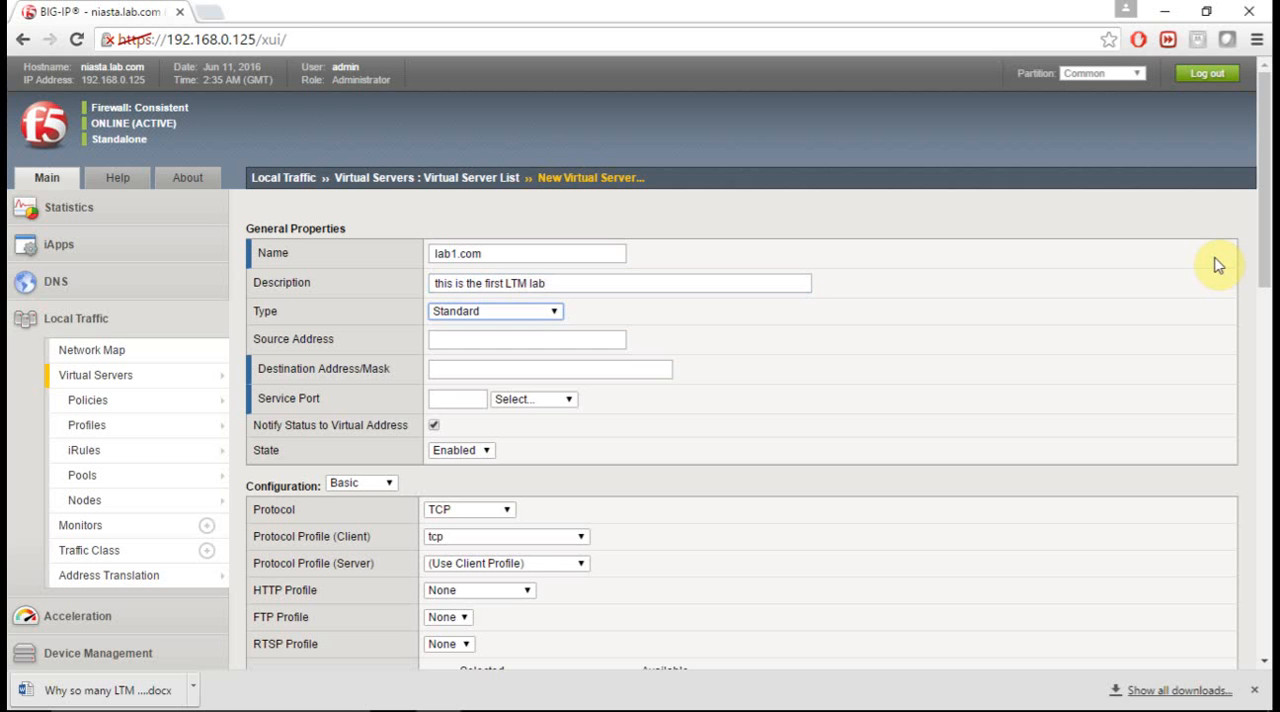
{"action": "key", "text": "Tab"}
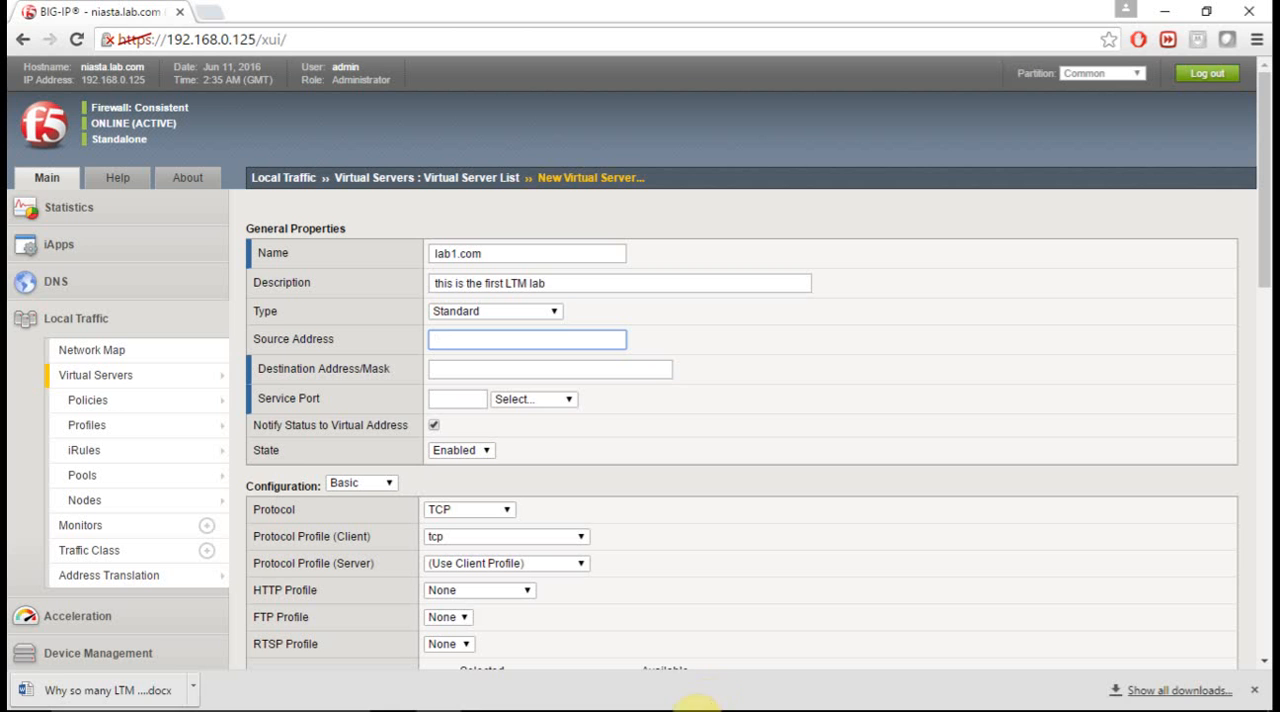
- Consult the hand-drawn load balancer diagram in the other window and set the virtual server's source address to 0.0.0.0/0
{"action": "mouse_move", "coordinate": [705, 705]}
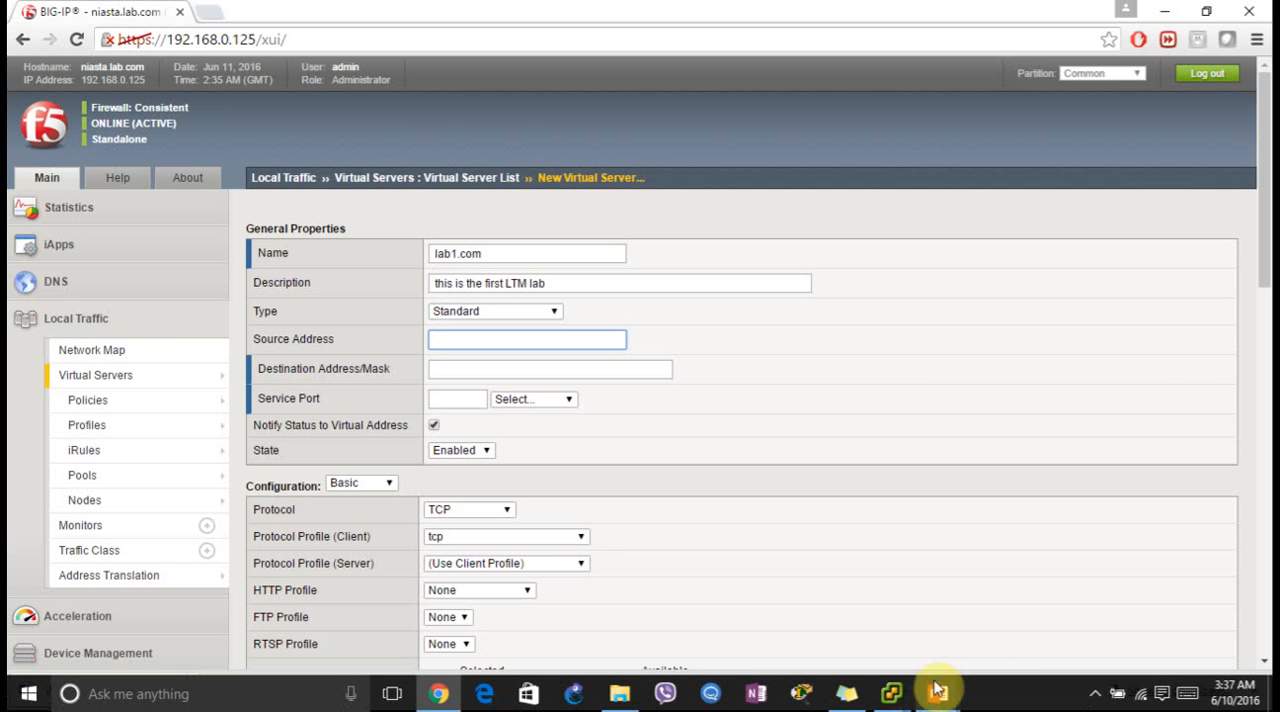
{"action": "mouse_move", "coordinate": [938, 690]}
{"action": "left_click", "coordinate": [1000, 643]}
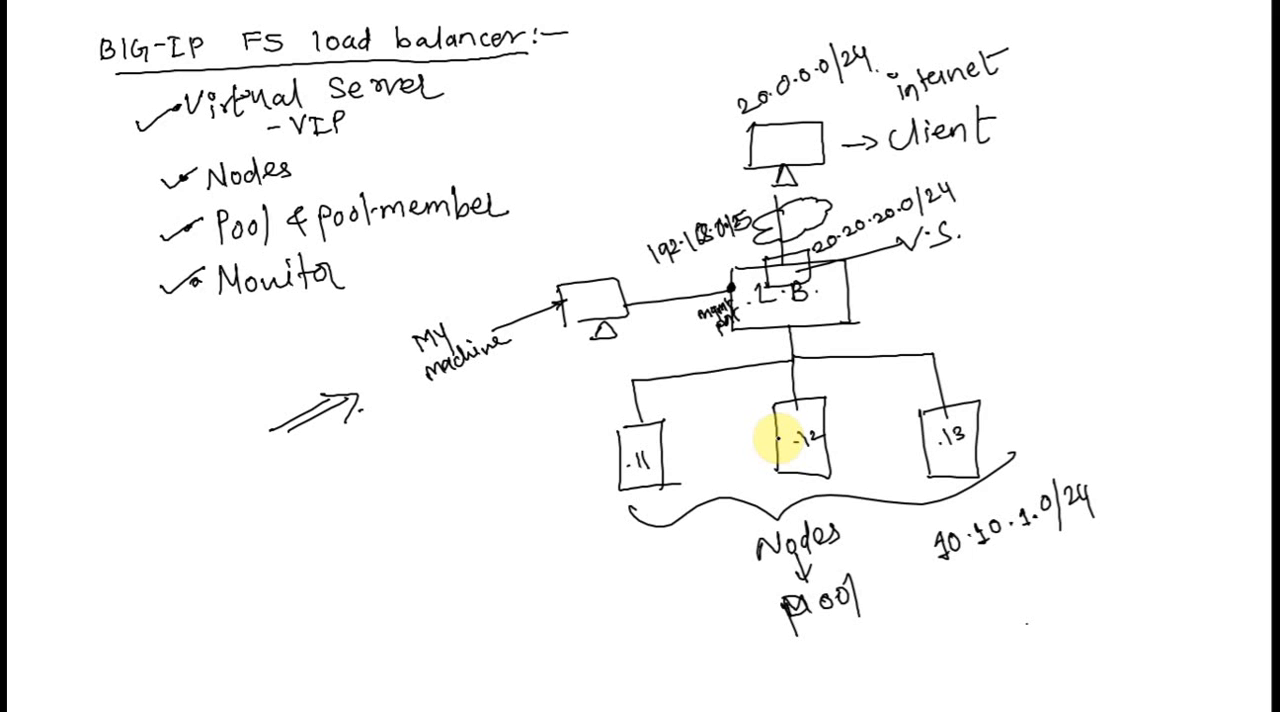
{"action": "key", "text": "alt+Tab"}
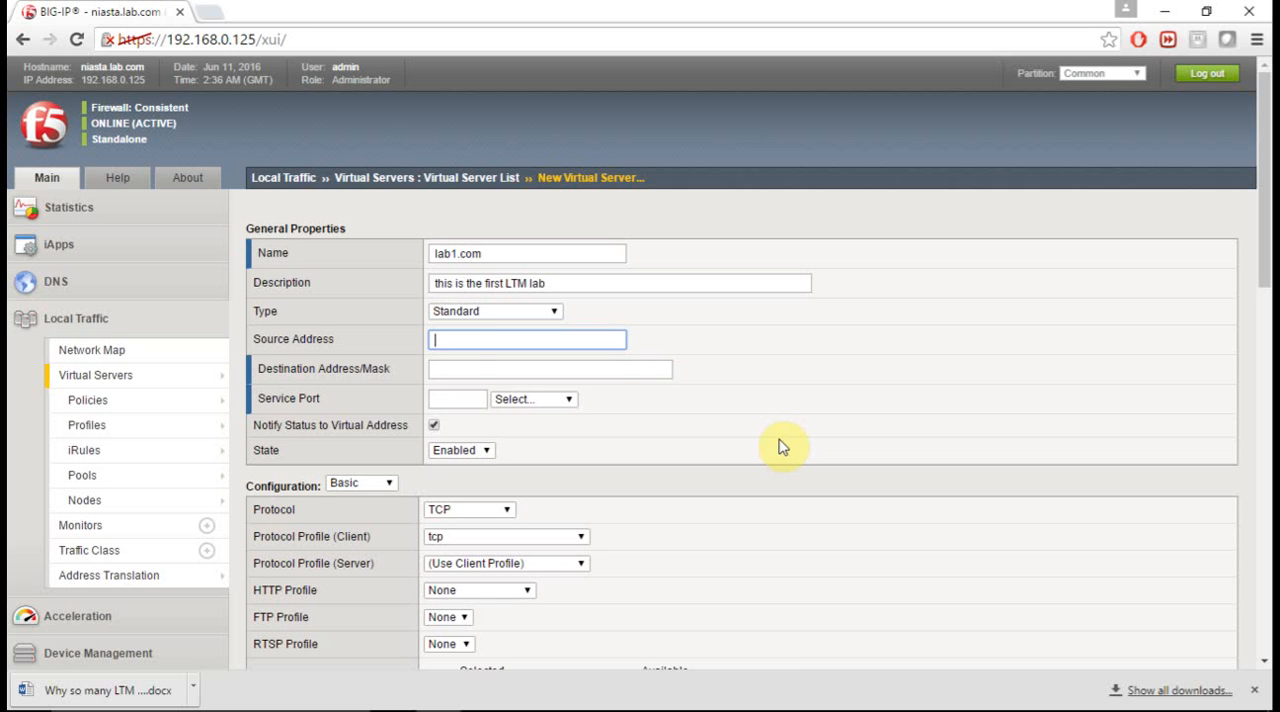
{"action": "type", "text": "0.0.0."}
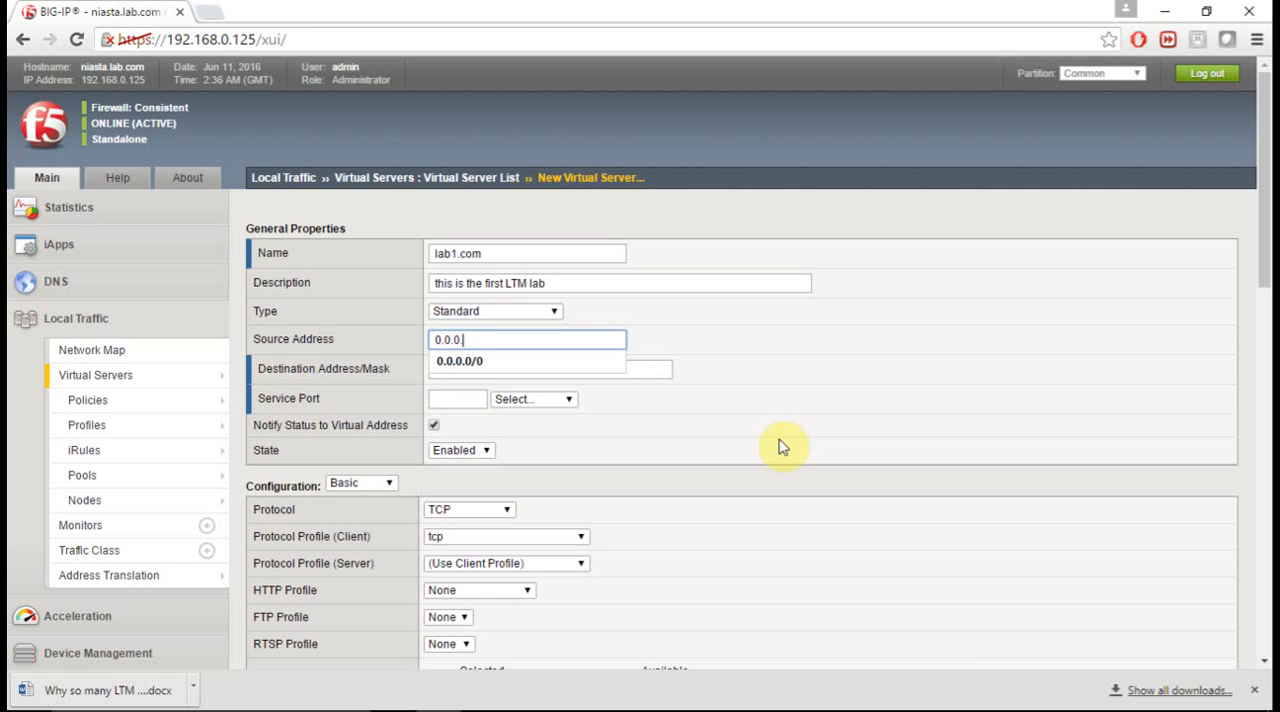
{"action": "type", "text": "0/0"}
{"action": "key", "text": "Tab"}
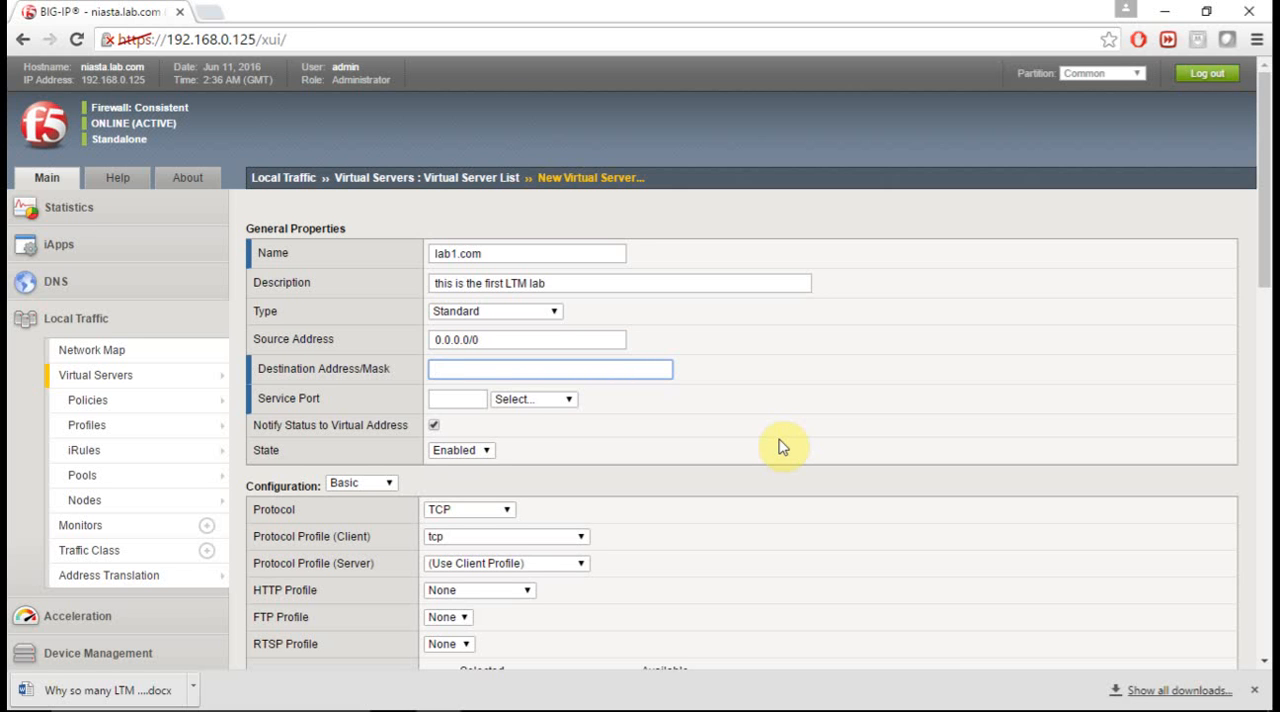
- Set the virtual server's destination address to 20.20.20.10 and its service port to 80 (HTTP)
{"action": "type", "text": "20.20.20.10"}
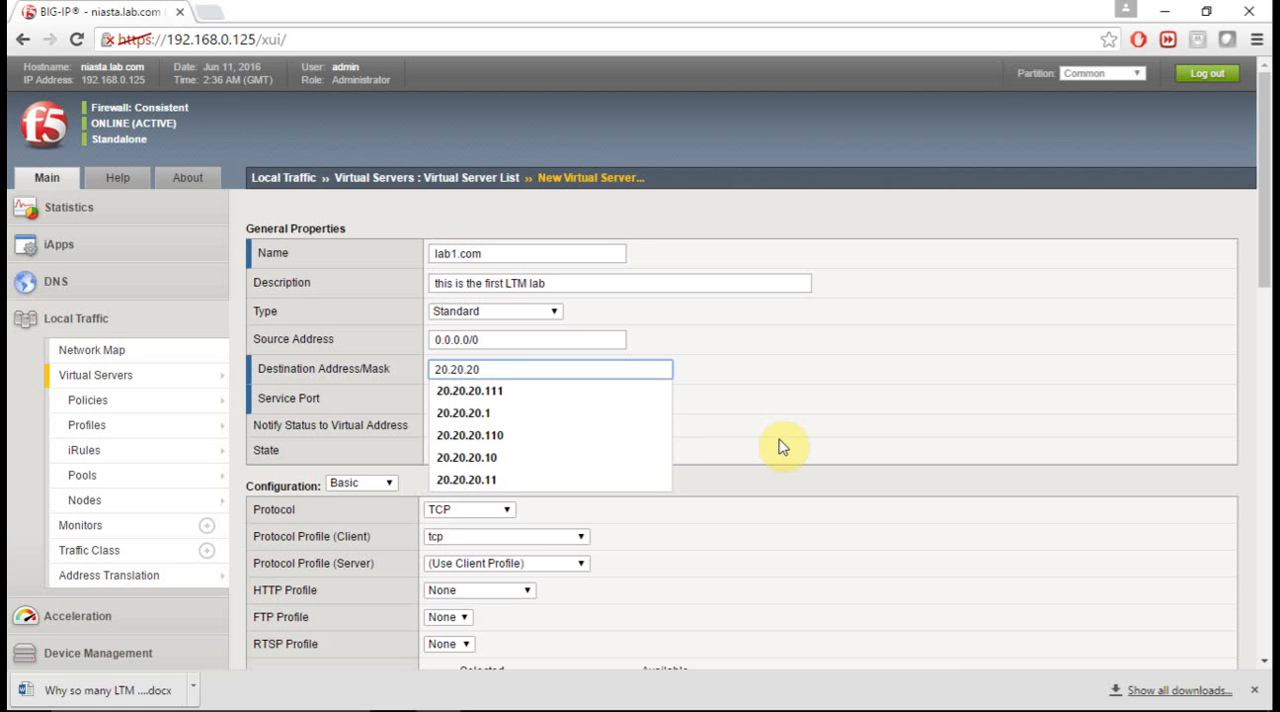
{"action": "left_click", "coordinate": [589, 397]}
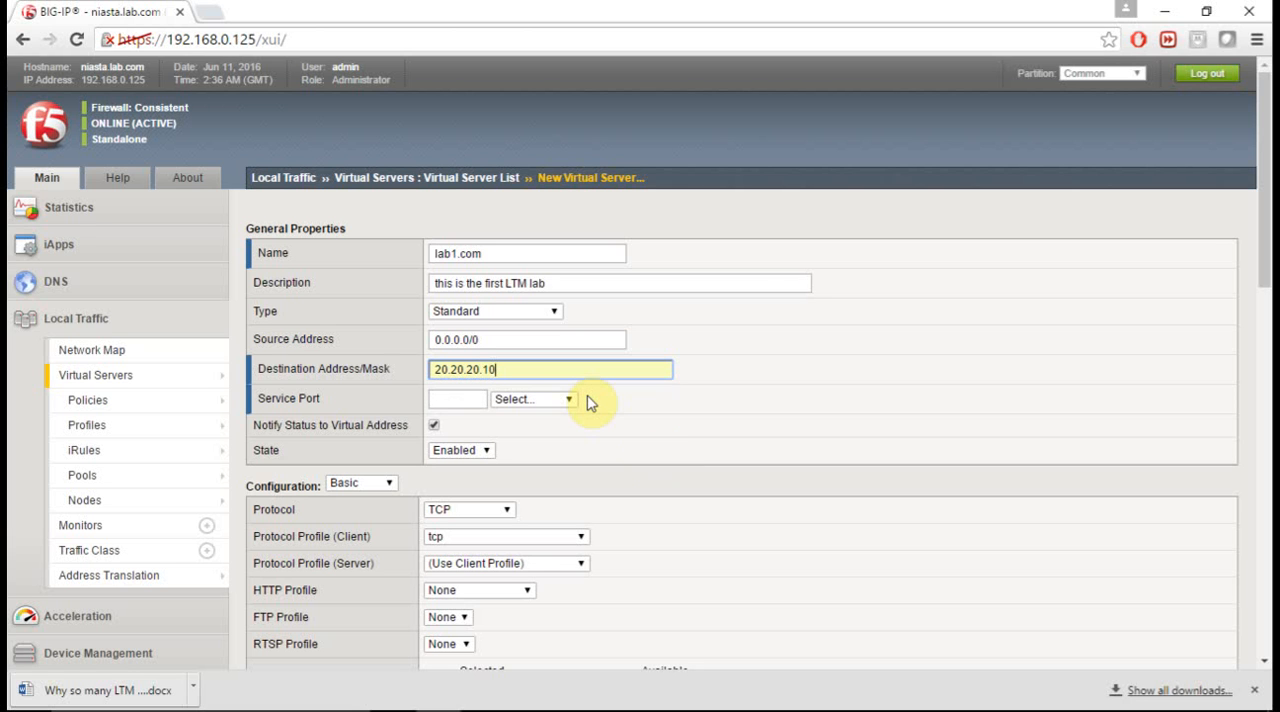
{"action": "left_click", "coordinate": [451, 399]}
{"action": "type", "text": "80"}
{"action": "key", "text": "Down"}
{"action": "key", "text": "Return"}
{"action": "key", "text": "Tab"}
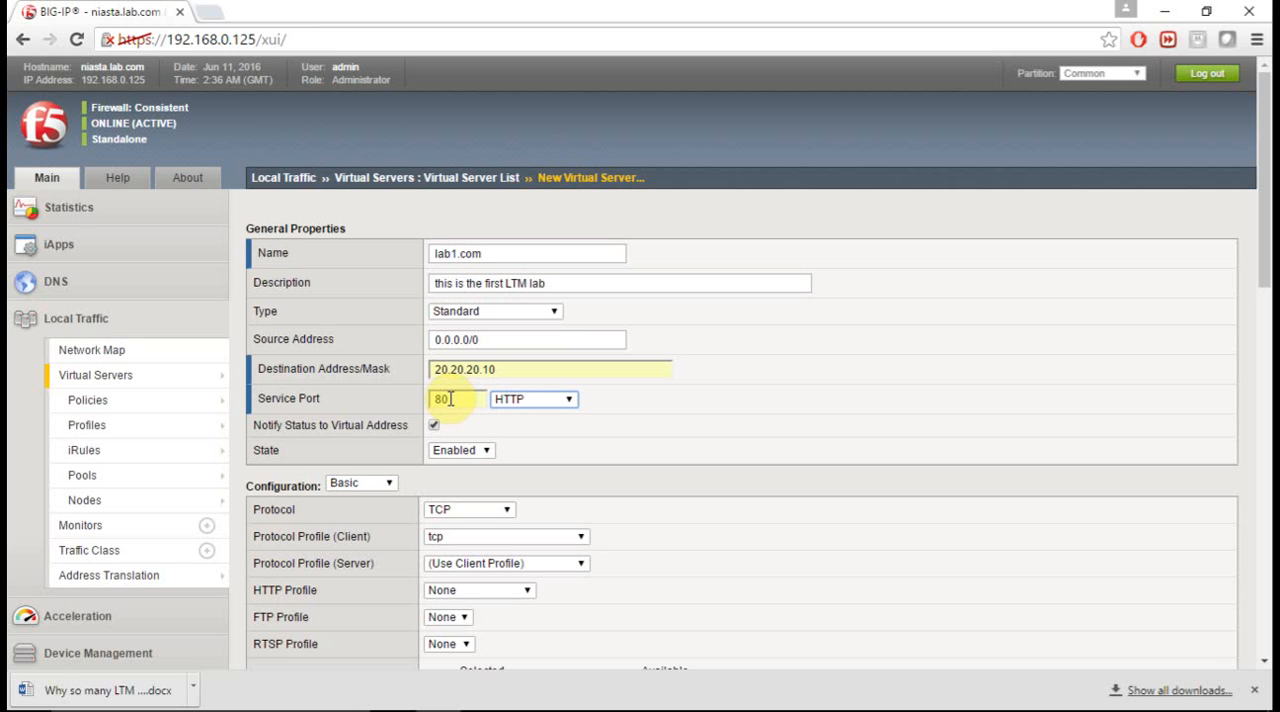
- Review the virtual server's source address, destination address and service port, and look through its protocol and profile configuration
{"action": "left_click_drag", "start_coordinate": [494, 338], "coordinate": [420, 340]}
{"action": "left_click_drag", "start_coordinate": [520, 373], "coordinate": [390, 365]}
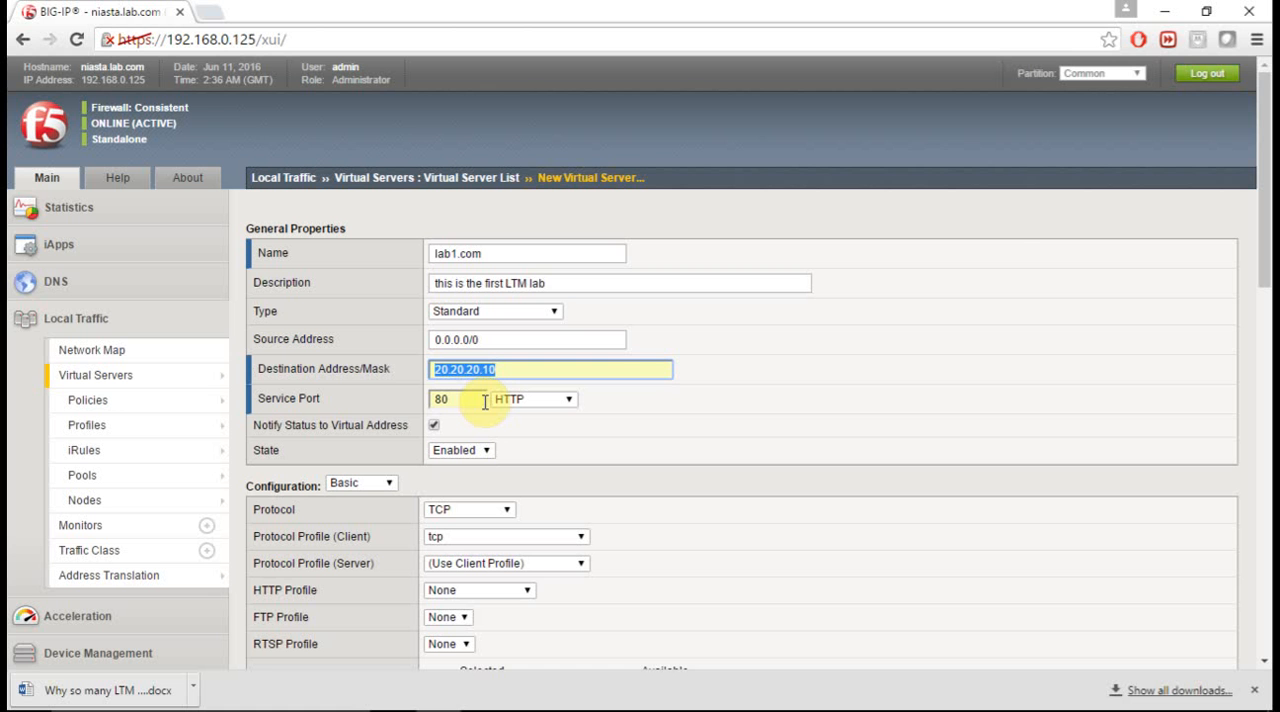
{"action": "left_click_drag", "start_coordinate": [484, 402], "coordinate": [411, 402]}
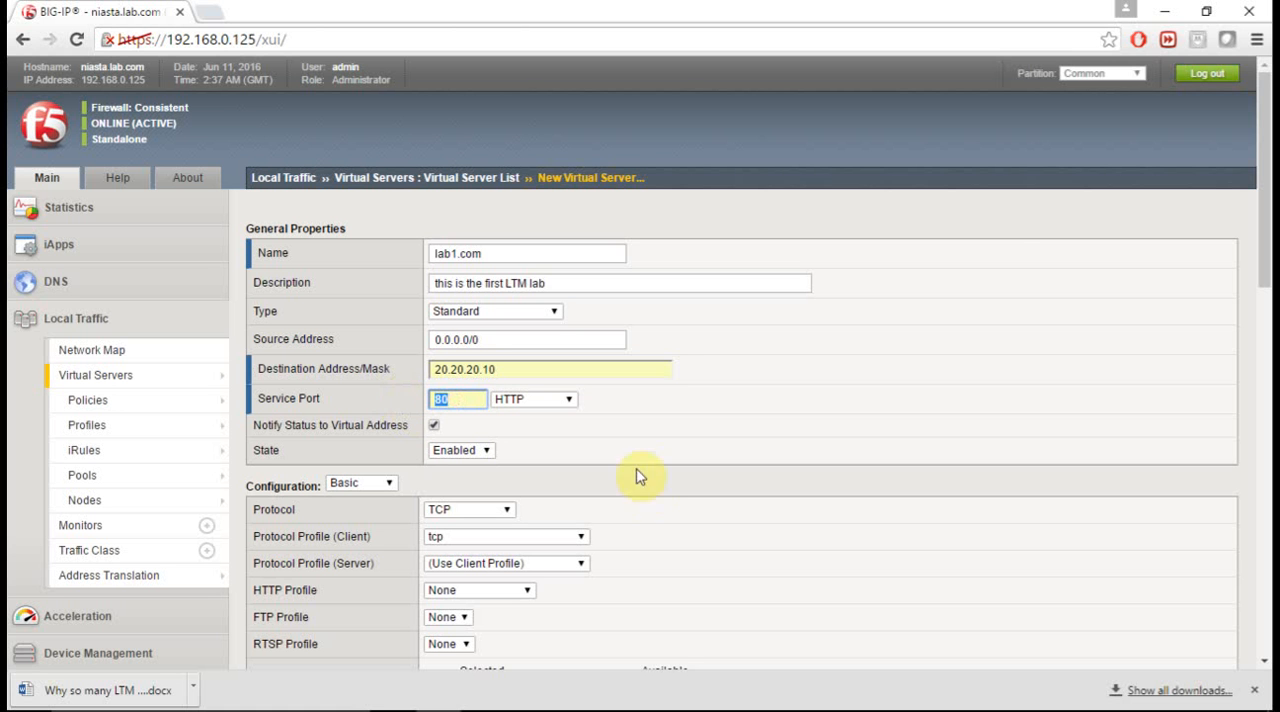
{"action": "scroll", "coordinate": [648, 486], "scroll_direction": "down", "scroll_amount": 2}
{"action": "scroll", "coordinate": [648, 486], "scroll_direction": "down", "scroll_amount": 2}
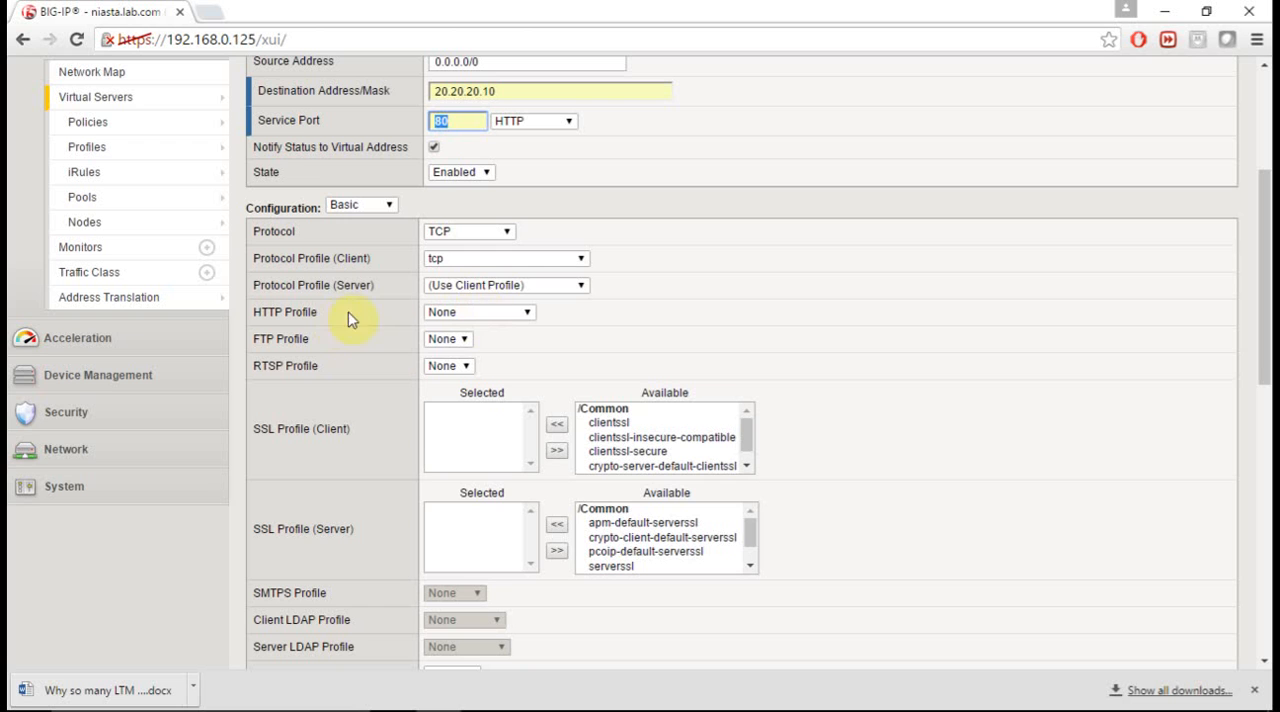
- Set the virtual server's default pool to F5_Servers, keeping the other profile and resource settings as they are
{"action": "scroll", "coordinate": [408, 427], "scroll_direction": "down", "scroll_amount": 2}
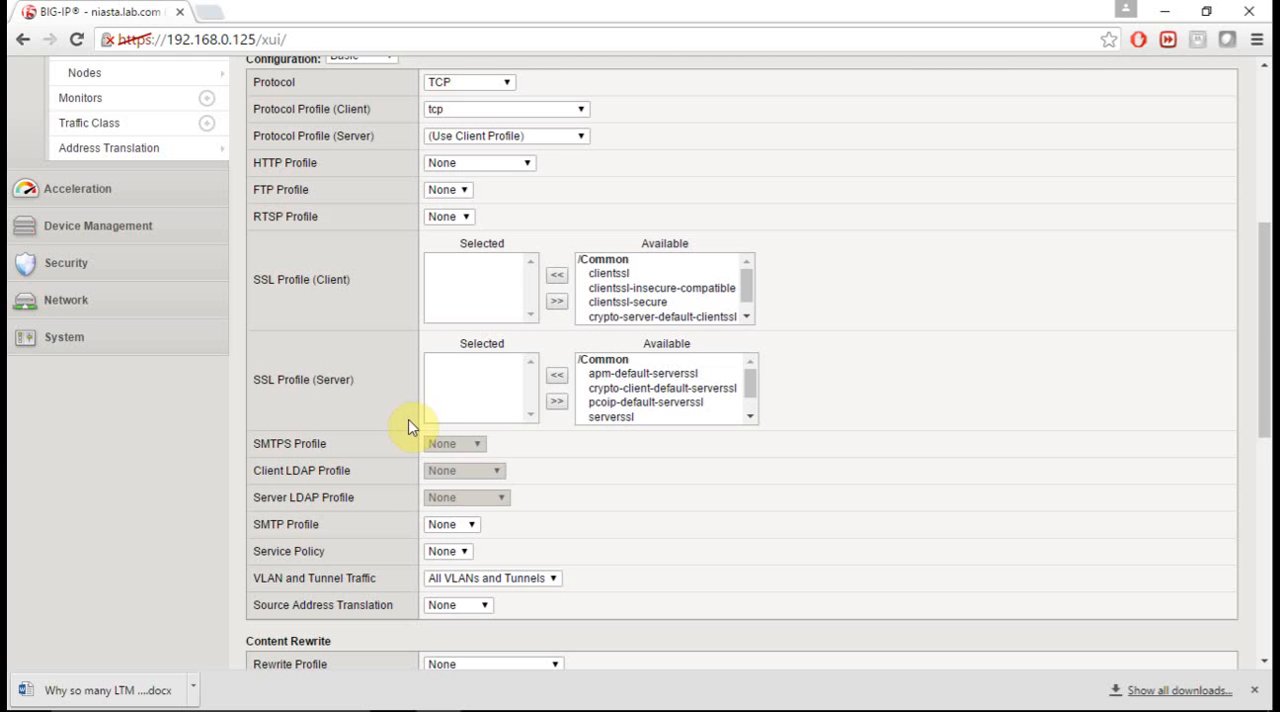
{"action": "scroll", "coordinate": [408, 420], "scroll_direction": "down", "scroll_amount": 5}
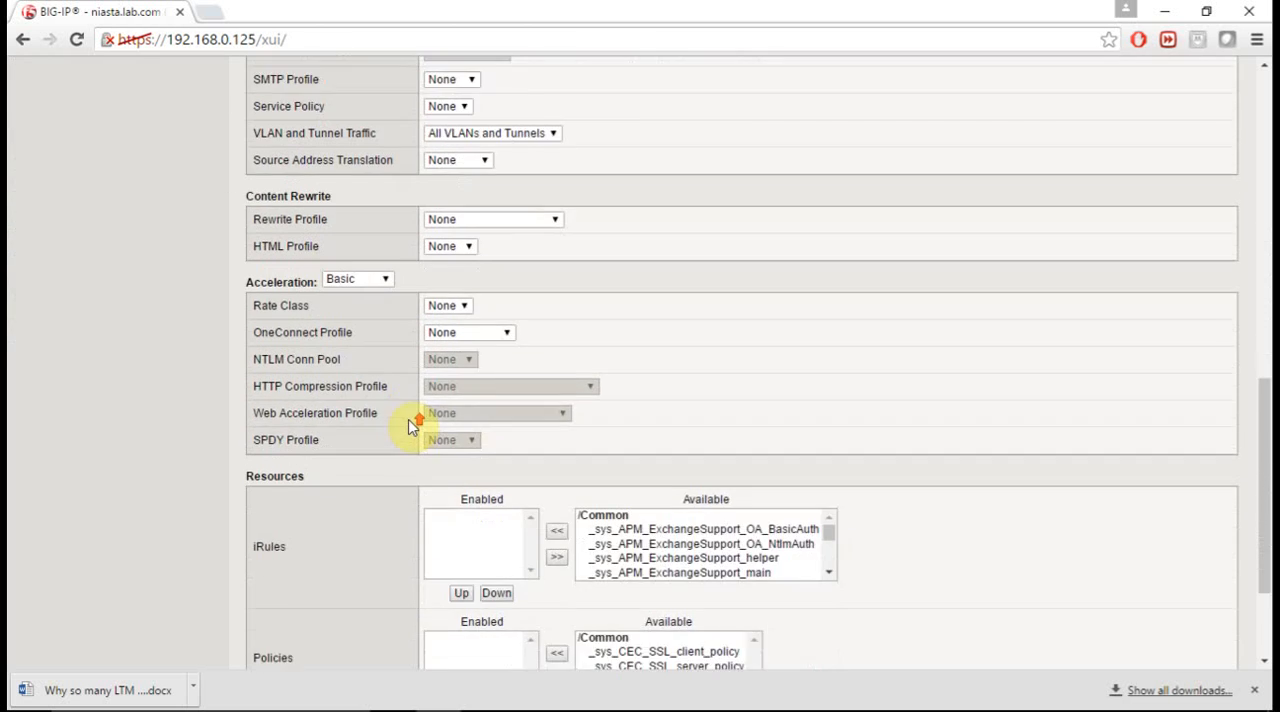
{"action": "scroll", "coordinate": [410, 427], "scroll_direction": "down", "scroll_amount": 2}
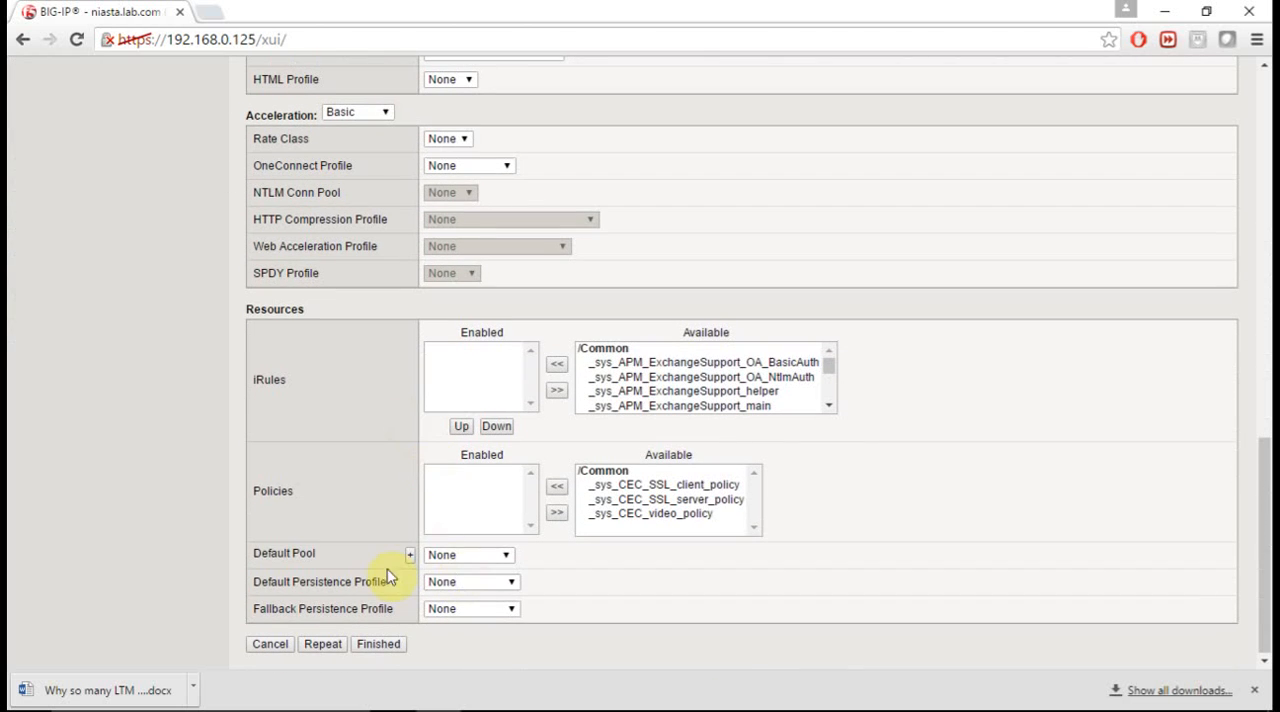
{"action": "left_click", "coordinate": [507, 556]}
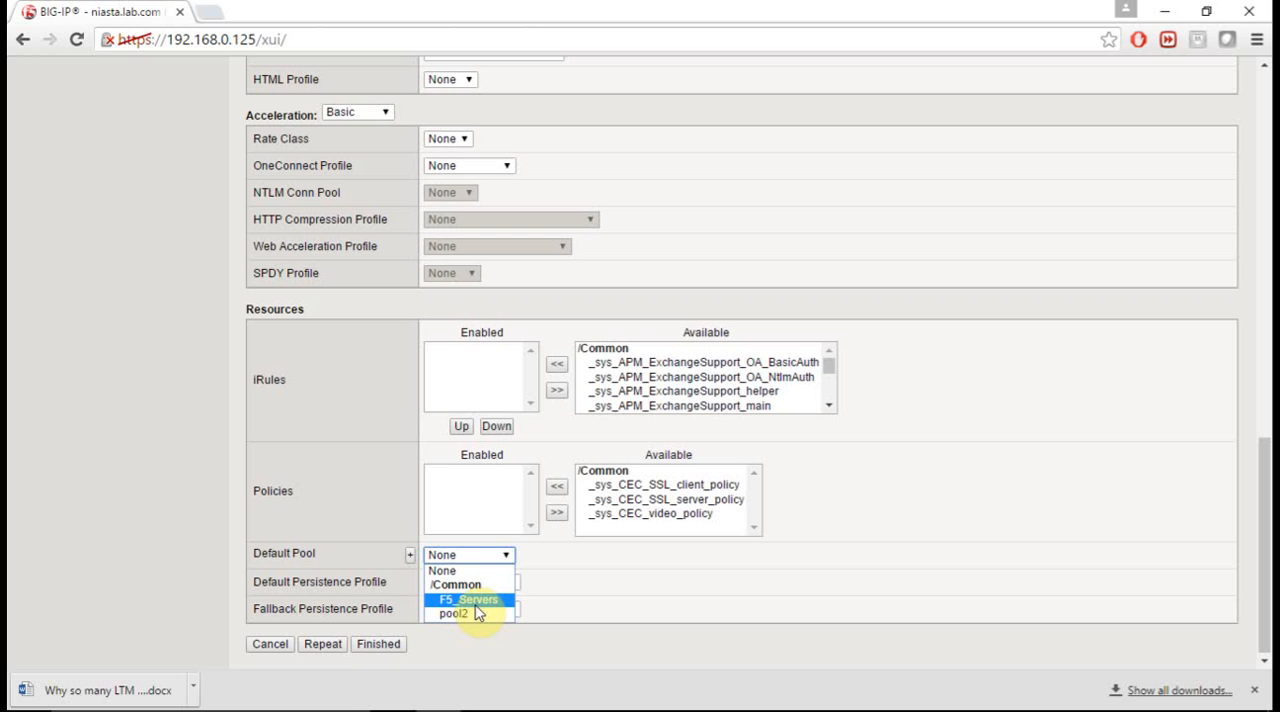
{"action": "left_click", "coordinate": [476, 600]}
- Recheck the virtual server's source address, destination address and service port, and finish creating it
{"action": "scroll", "coordinate": [793, 233], "scroll_direction": "up", "scroll_amount": 3}
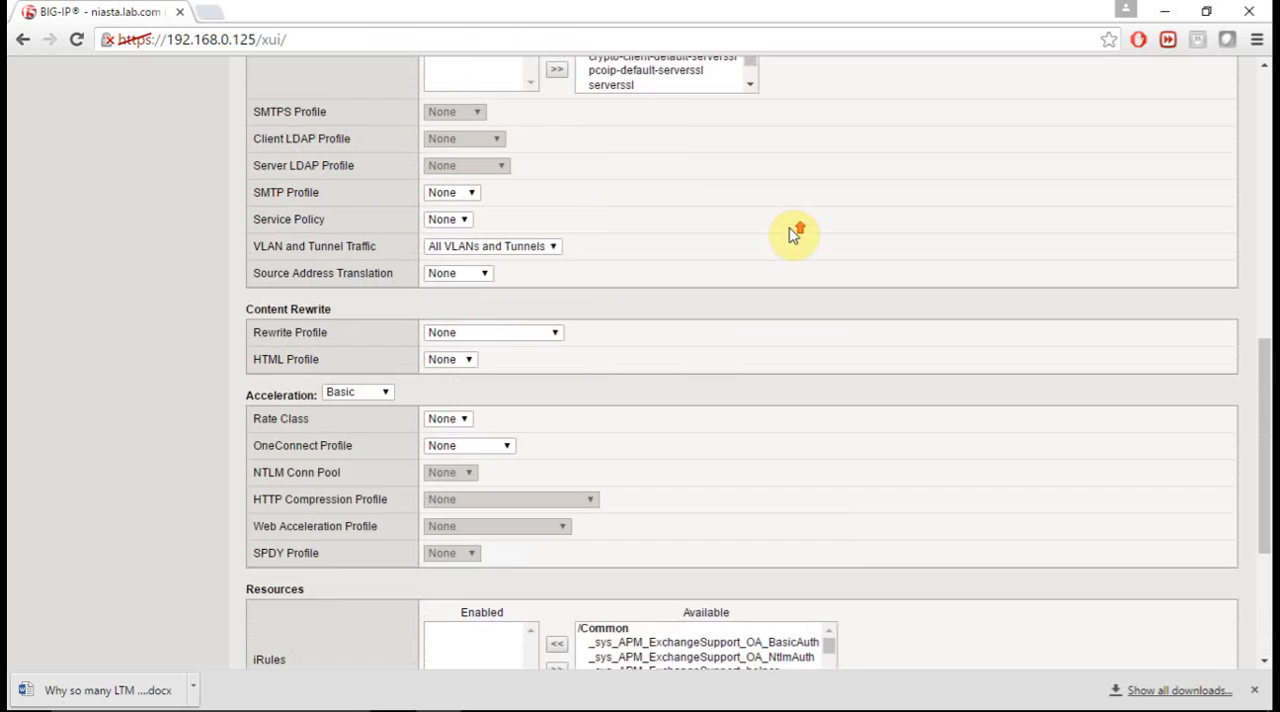
{"action": "scroll", "coordinate": [793, 233], "scroll_direction": "up", "scroll_amount": 8}
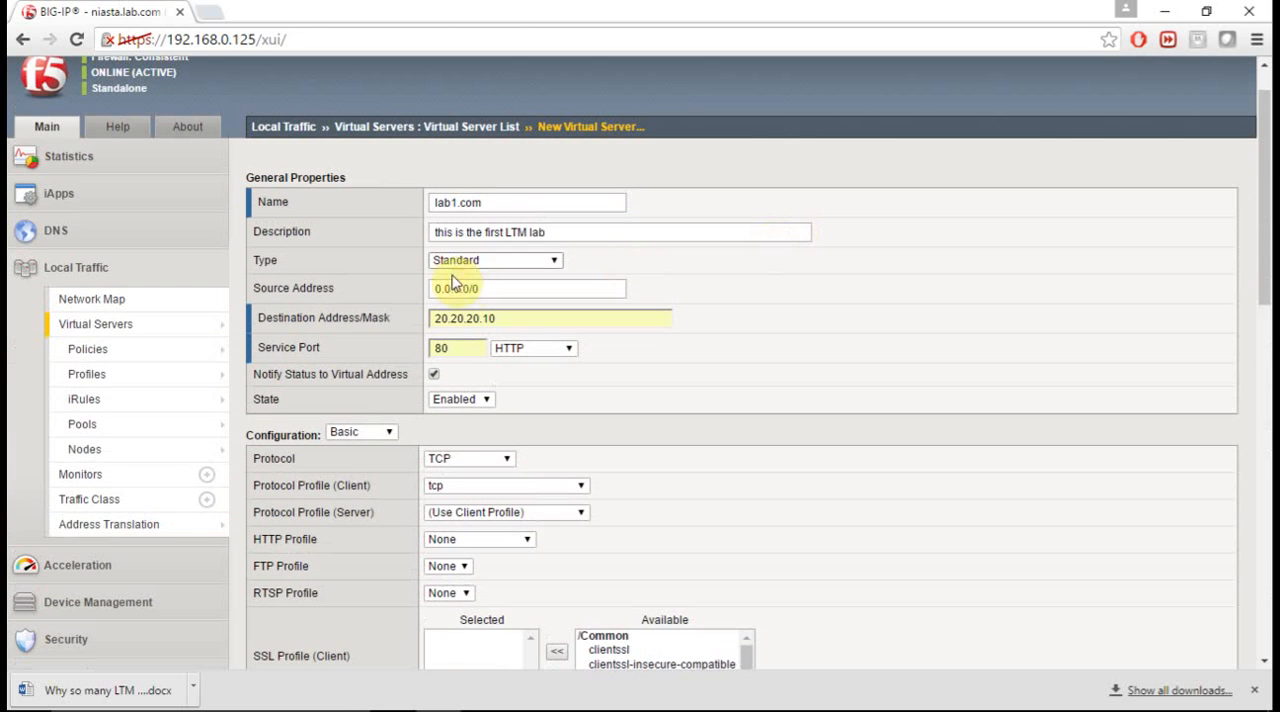
{"action": "left_click_drag", "start_coordinate": [471, 287], "coordinate": [371, 289]}
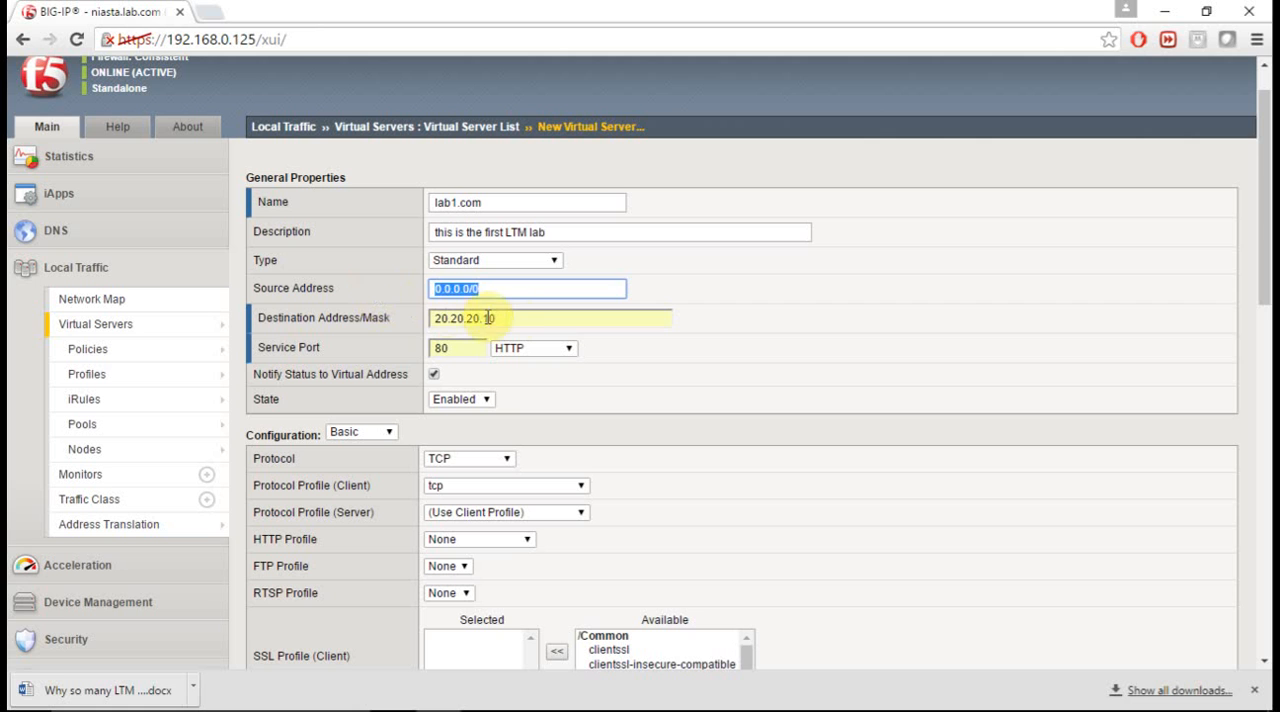
{"action": "left_click_drag", "start_coordinate": [514, 317], "coordinate": [408, 323]}
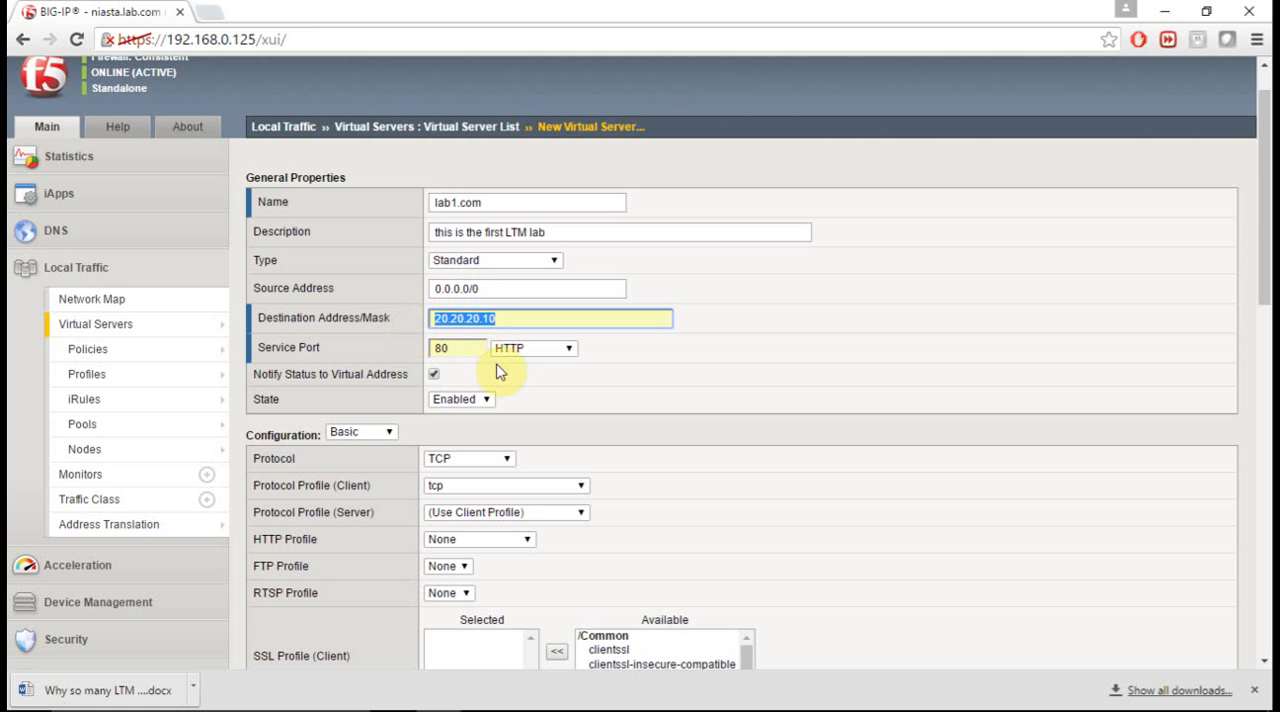
{"action": "left_click_drag", "start_coordinate": [474, 347], "coordinate": [366, 360]}
{"action": "scroll", "coordinate": [765, 428], "scroll_direction": "down", "scroll_amount": 10}
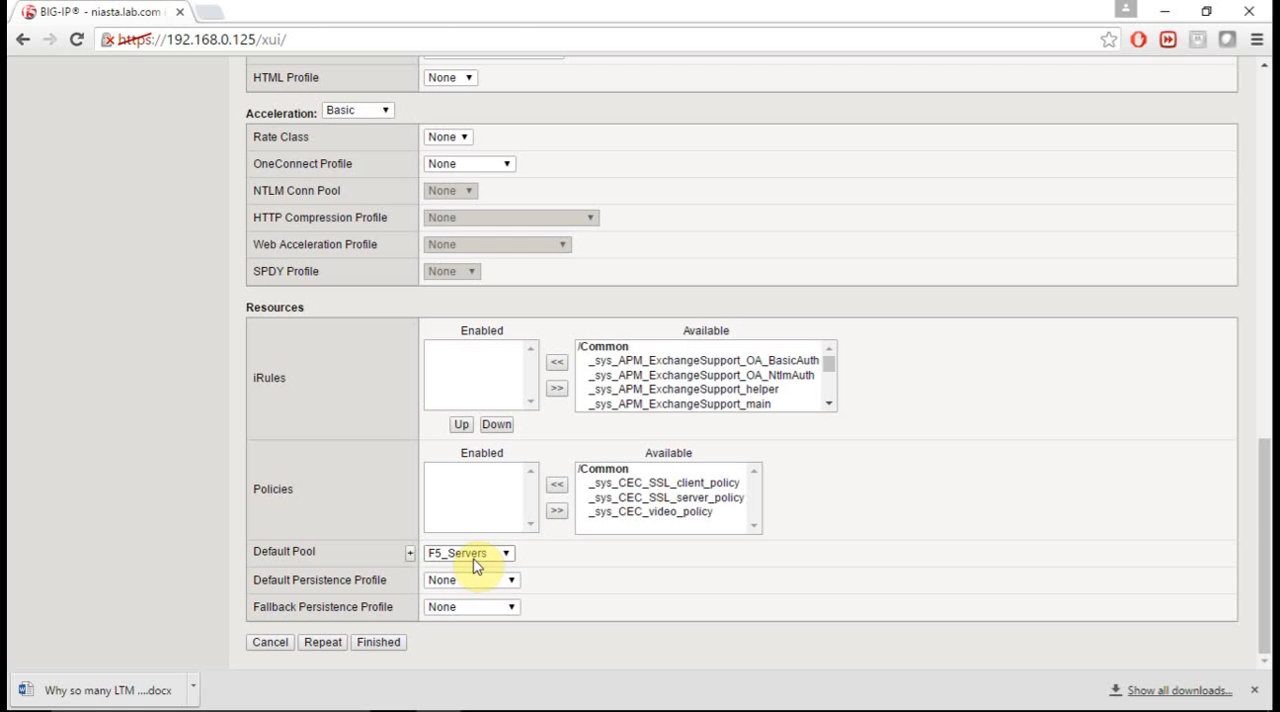
{"action": "left_click", "coordinate": [385, 643]}
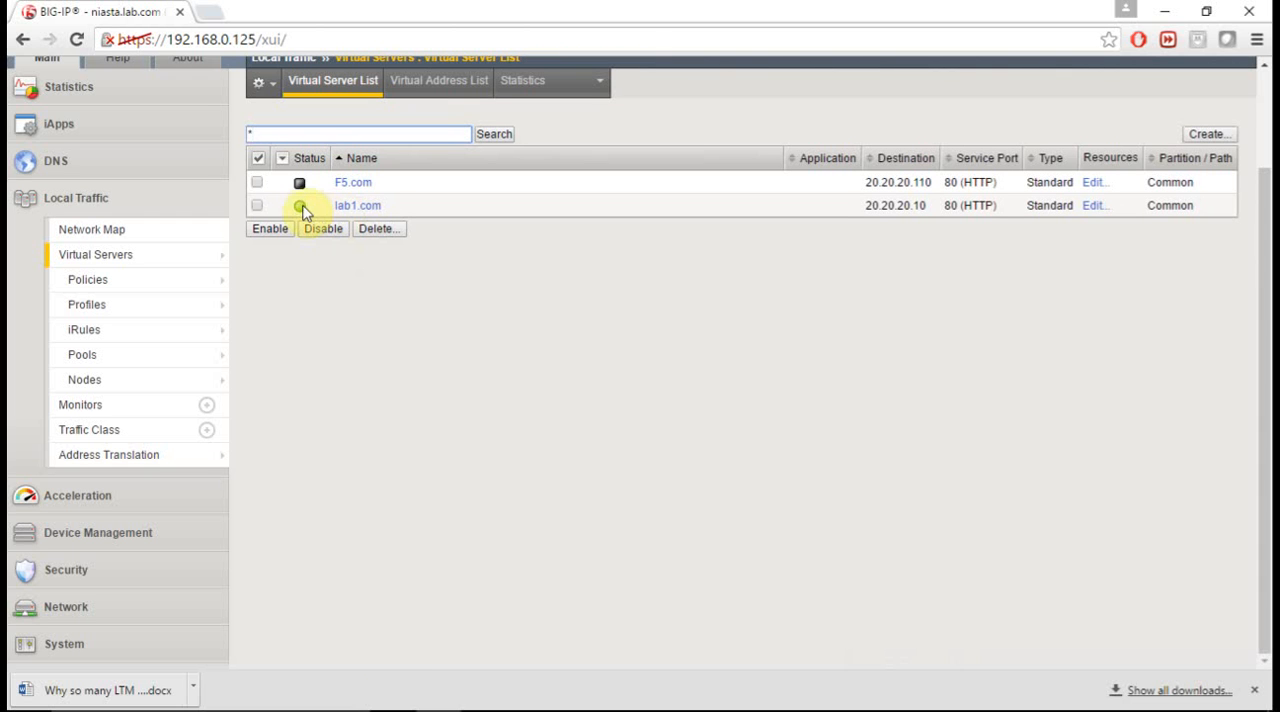
- Switch to the F5_Internet_user virtual machine console, and consult the hand-drawn load balancer diagram in the PowerPoint slide show
{"action": "mouse_move", "coordinate": [302, 216]}
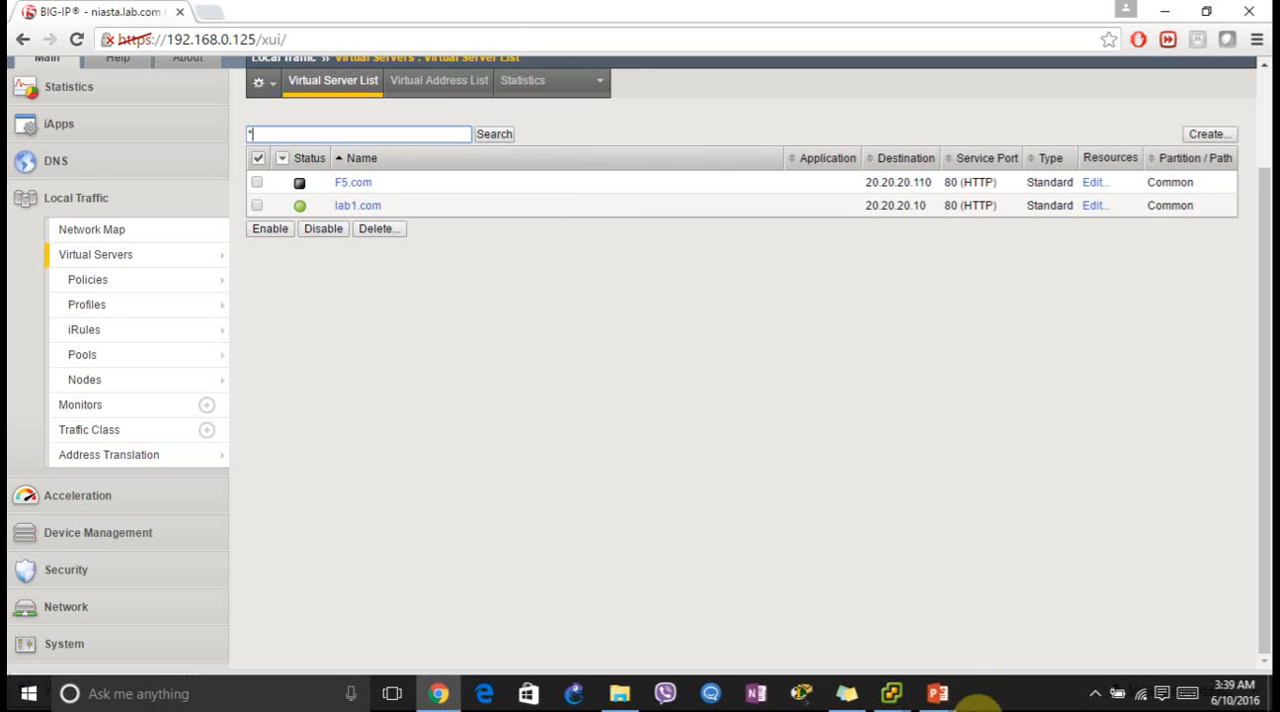
{"action": "mouse_move", "coordinate": [895, 698]}
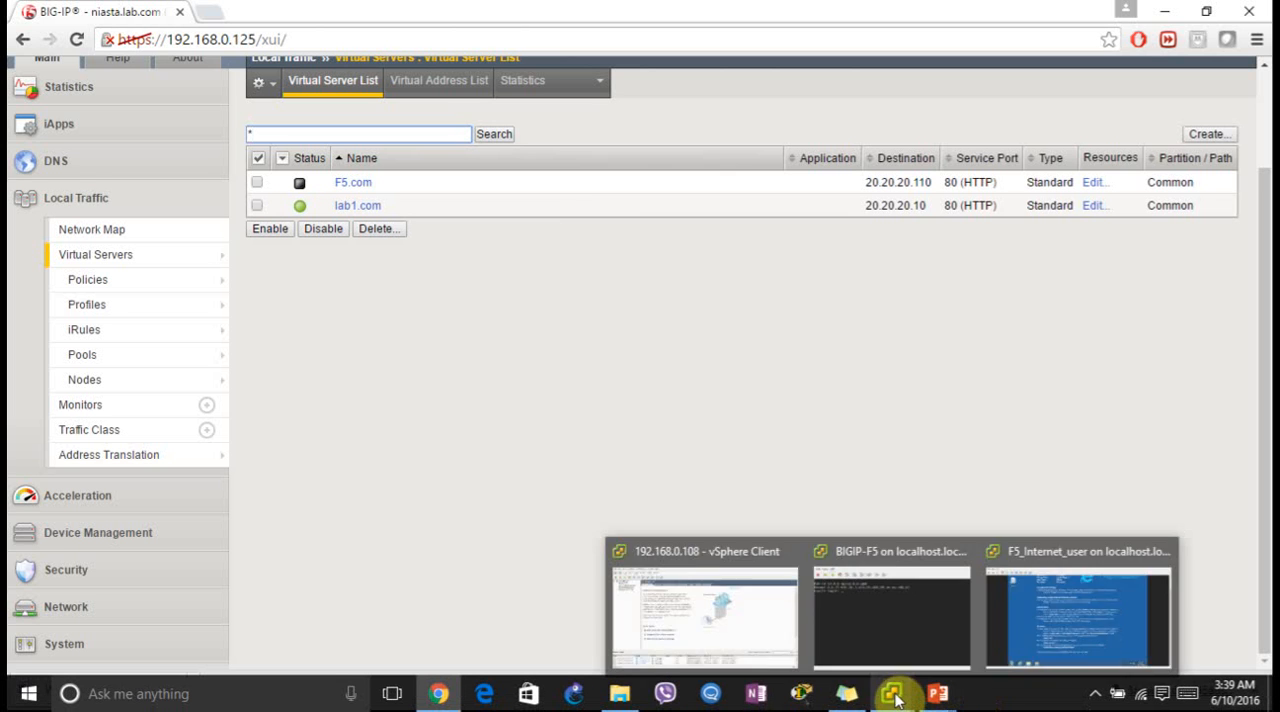
{"action": "left_click", "coordinate": [1026, 622]}
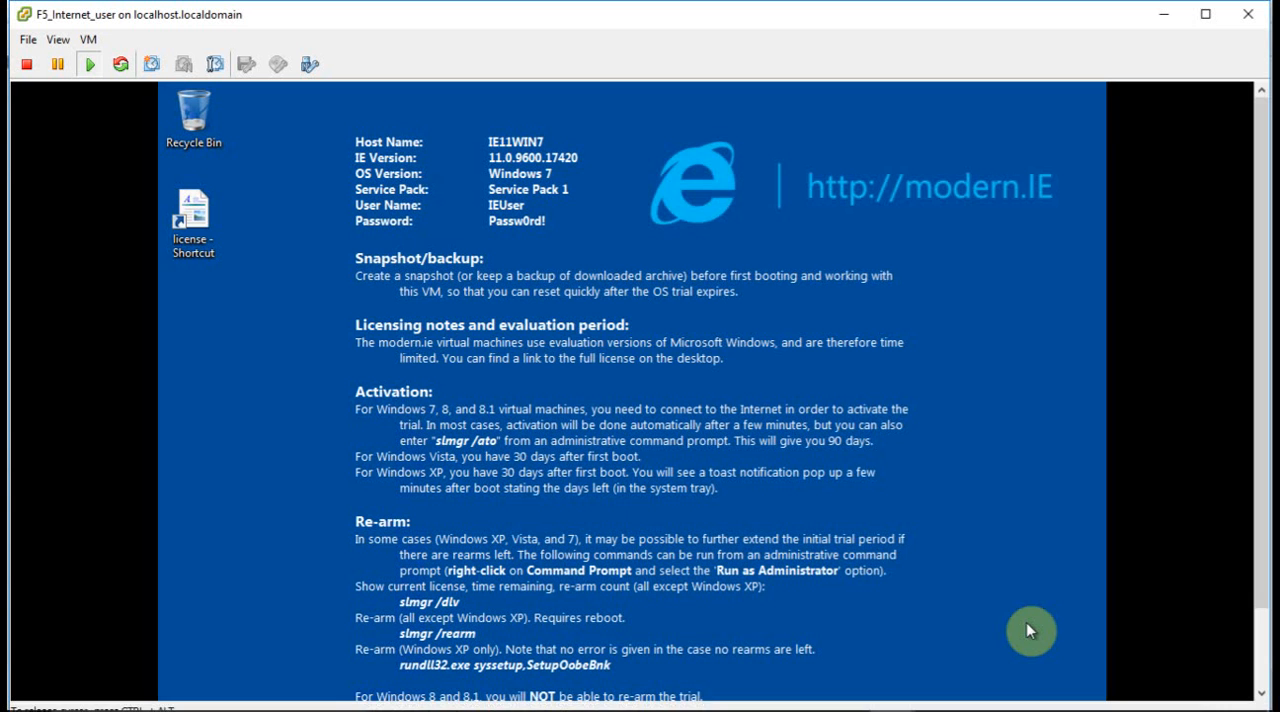
{"action": "mouse_move", "coordinate": [938, 703]}
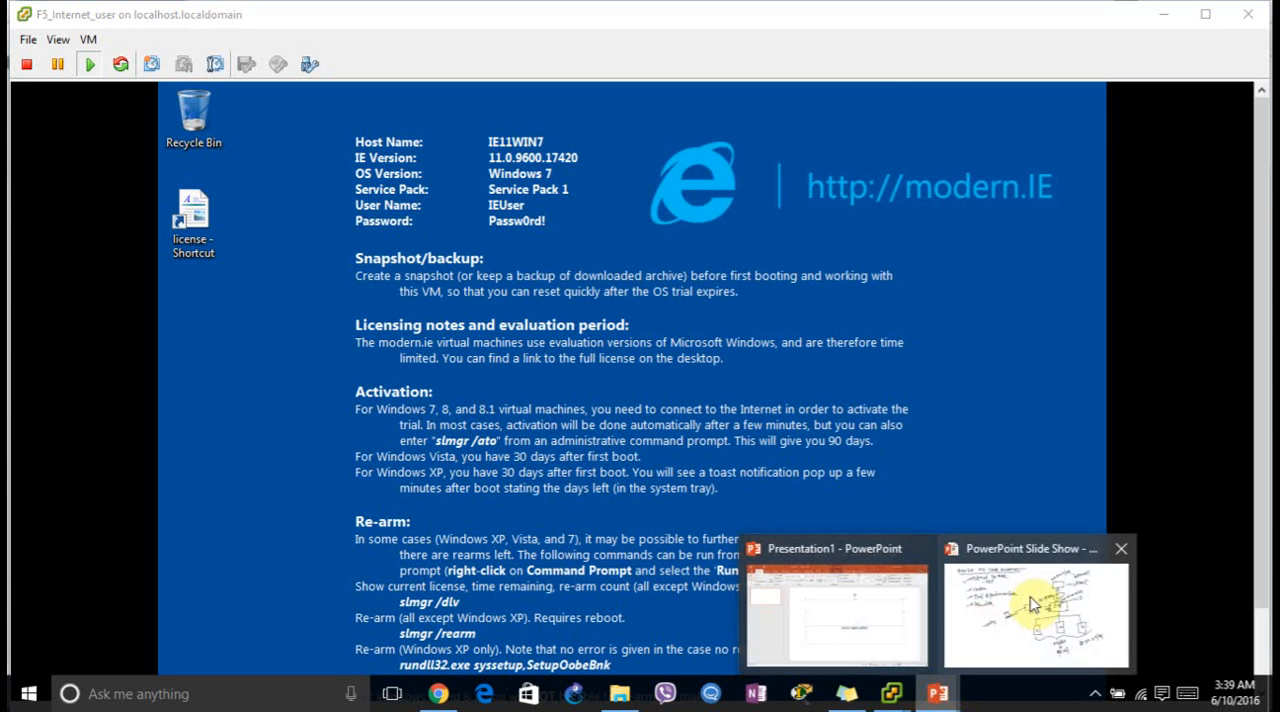
{"action": "left_click", "coordinate": [1037, 596]}
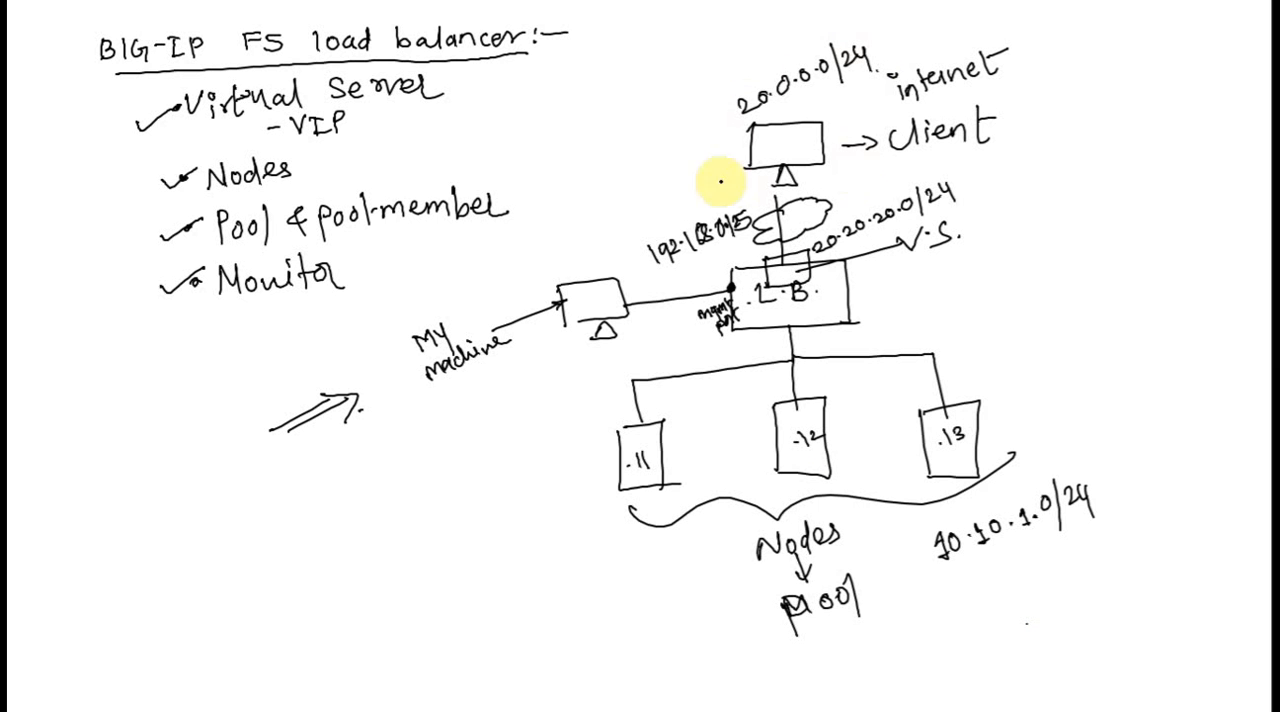